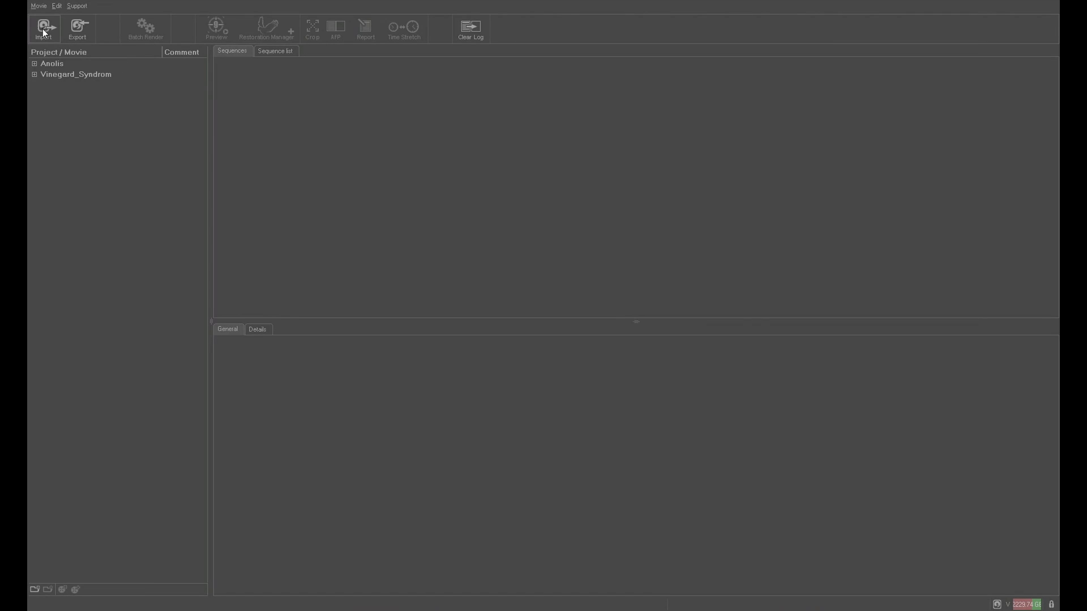
# Import the Turm_dpx scan into project Vinegard_Syndrom as a movie named Tormented.
pyautogui.click(45, 29)
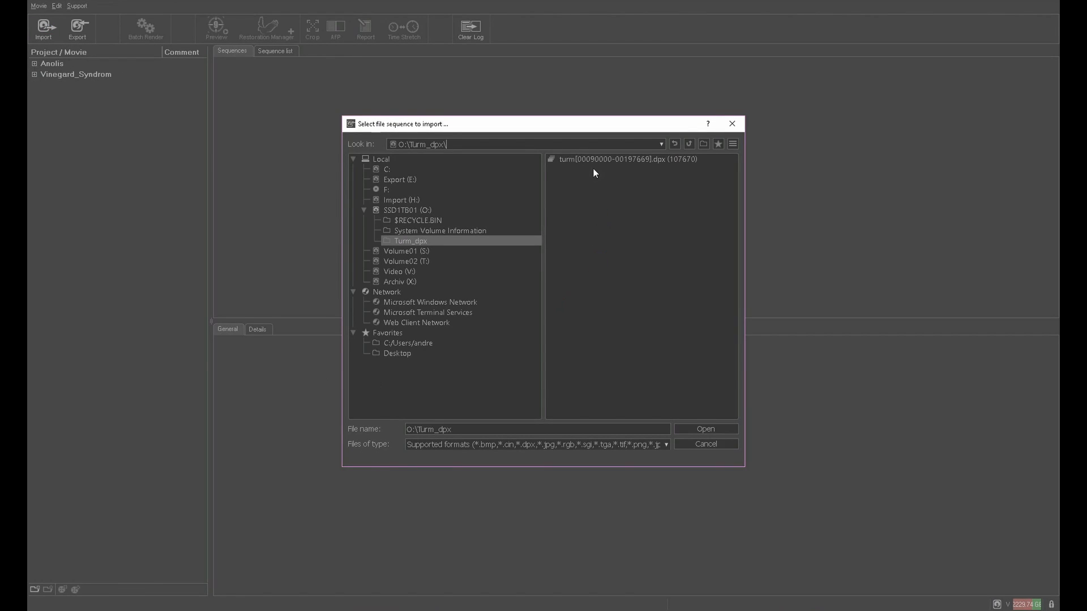
pyautogui.click(706, 430)
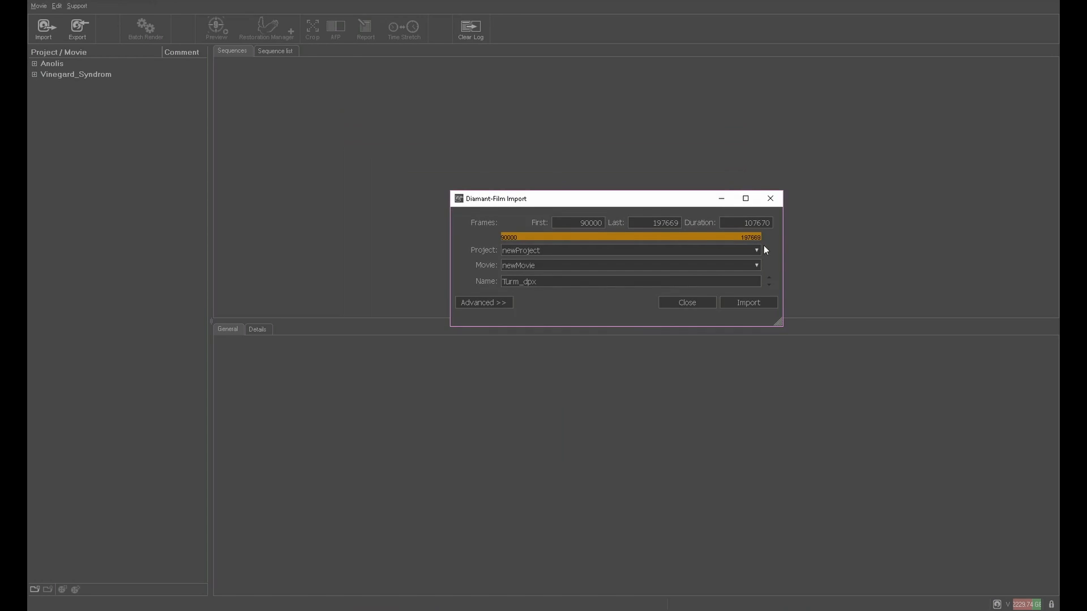
pyautogui.click(758, 249)
pyautogui.click(559, 270)
pyautogui.doubleClick(546, 266)
pyautogui.write('Tormented')
# Enable Split into 10000-frame sequences in the advanced options and run the import.
pyautogui.click(483, 302)
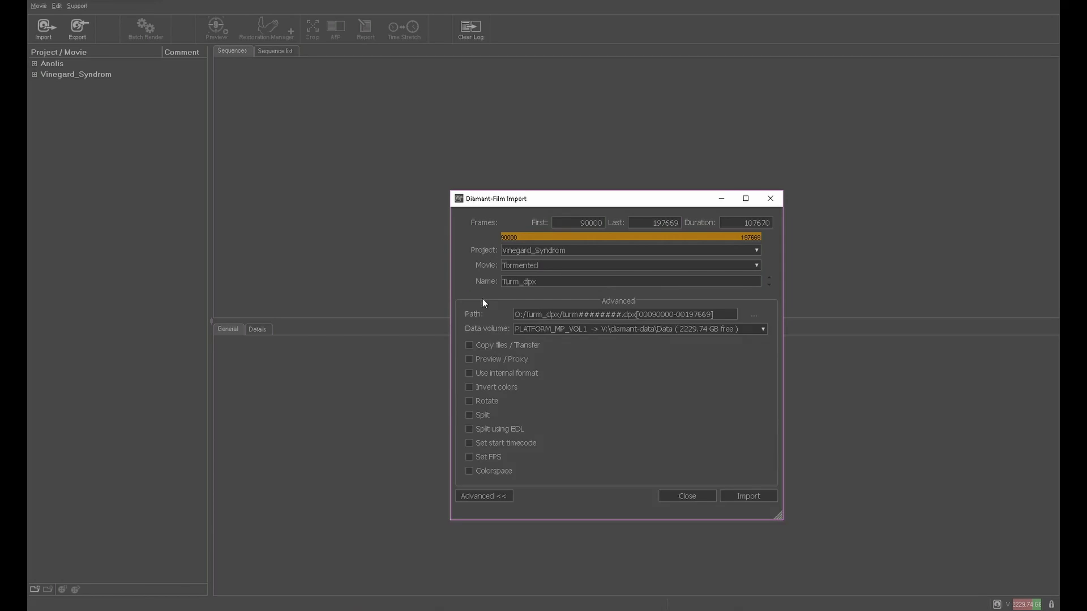
pyautogui.click(471, 413)
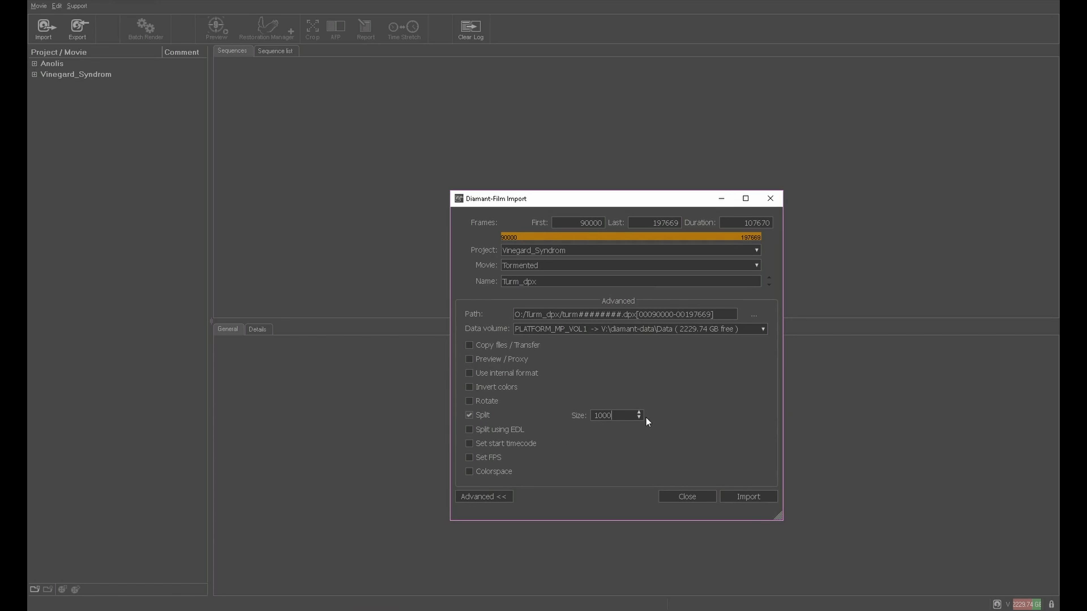
pyautogui.click(757, 493)
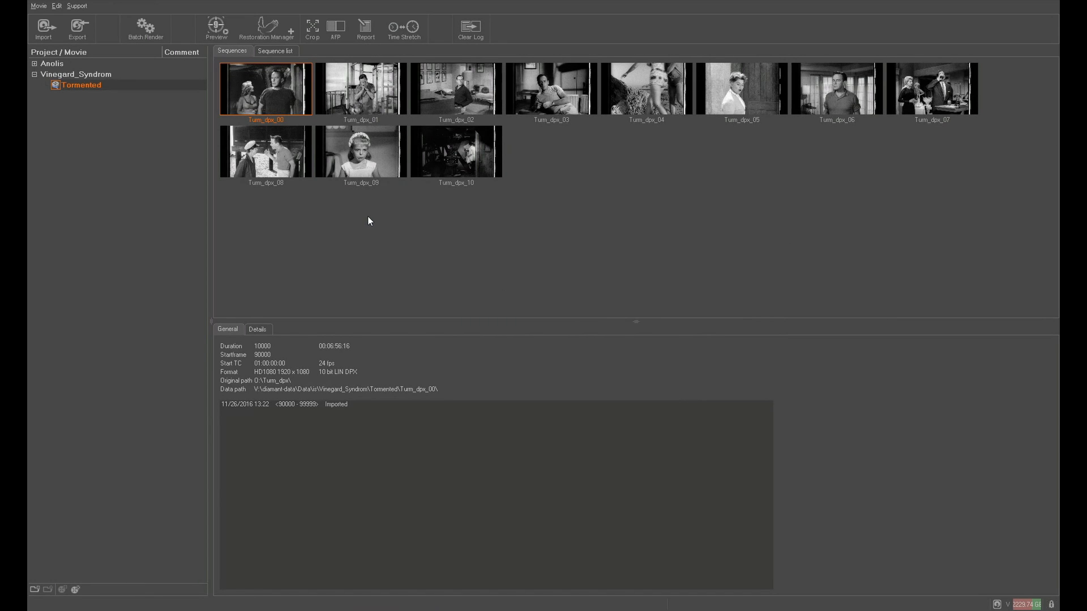
# Load sequence Turm_dpx_02 into the Restoration Manager and scrub through its frames.
pyautogui.doubleClick(459, 94)
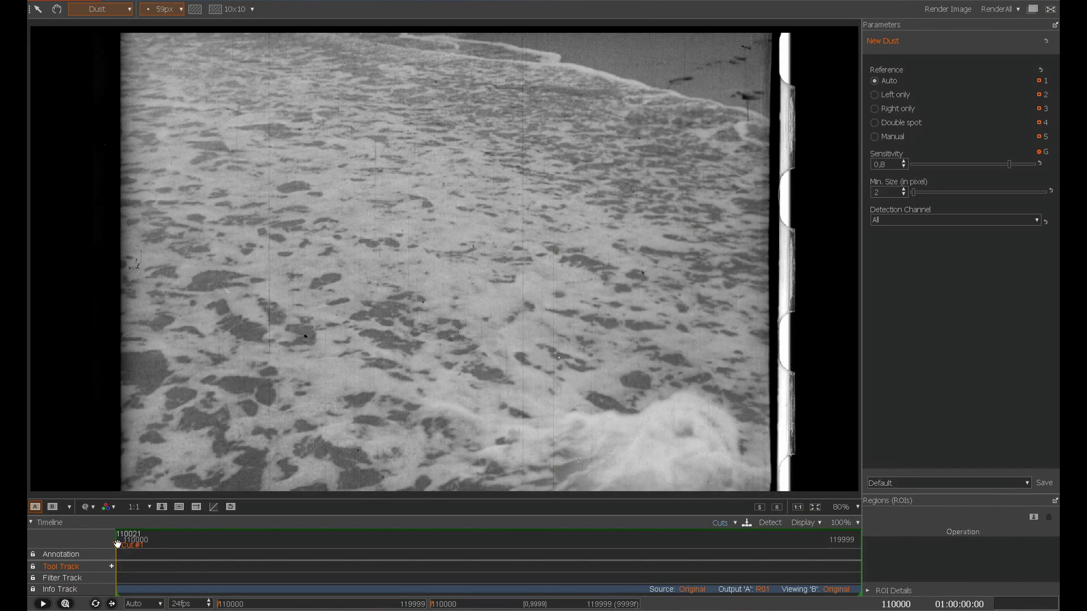
pyautogui.moveTo(124, 568)
pyautogui.mouseDown()
pyautogui.moveTo(597, 567)
pyautogui.moveTo(419, 568)
pyautogui.mouseUp()
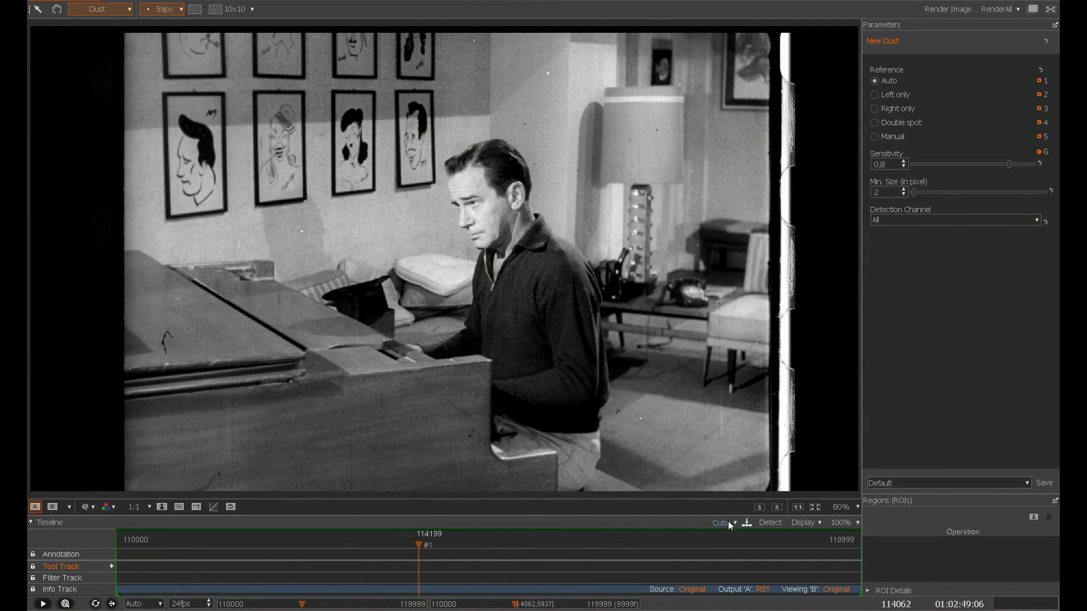
# Run cut detection on the sequence and step between the detected cuts on the timeline.
pyautogui.click(768, 522)
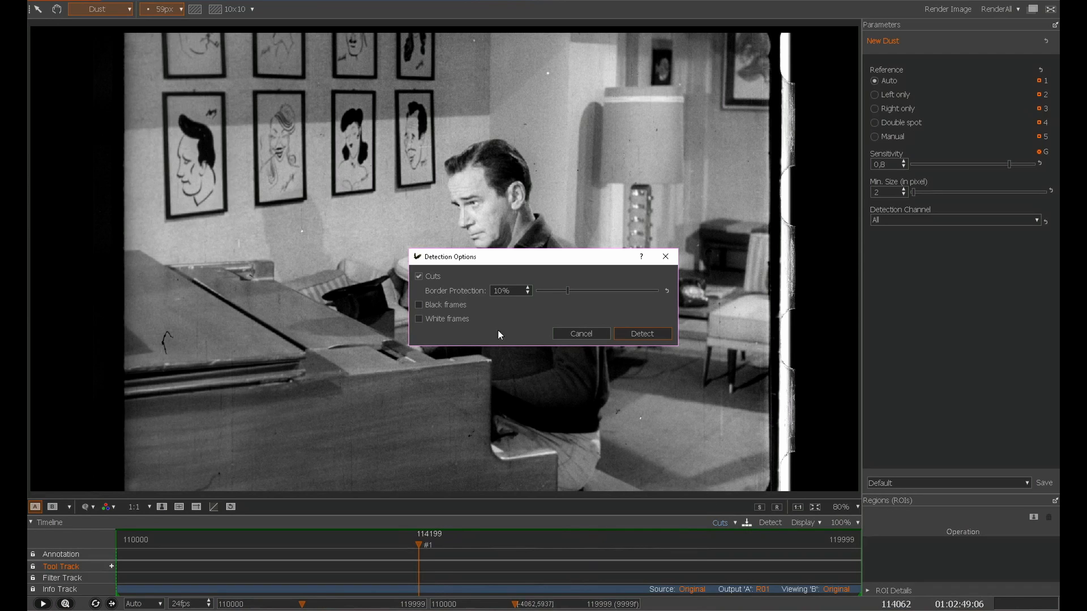
pyautogui.click(633, 334)
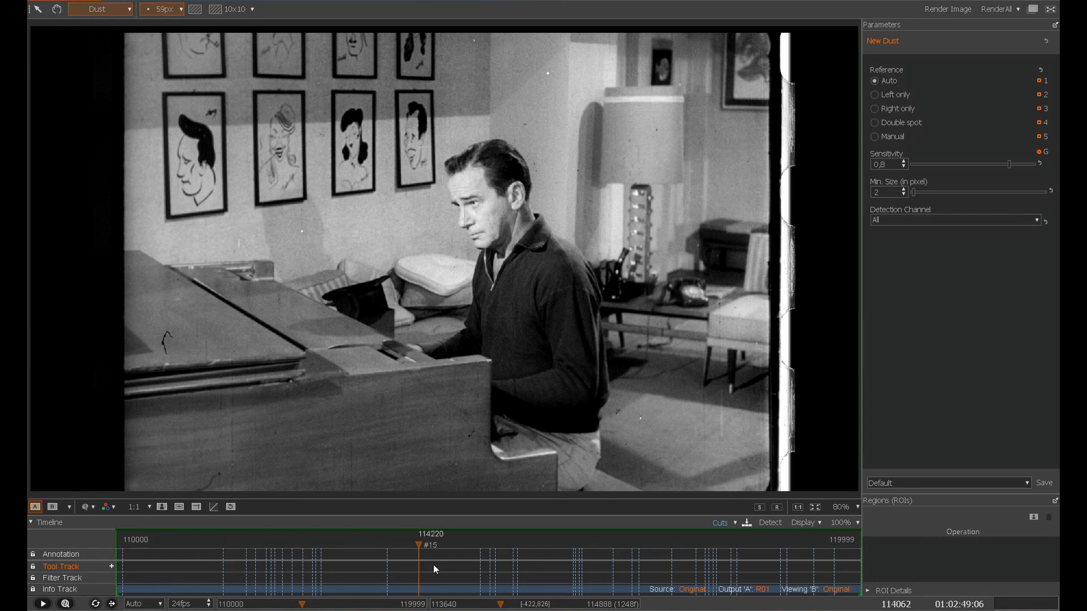
pyautogui.click(373, 562)
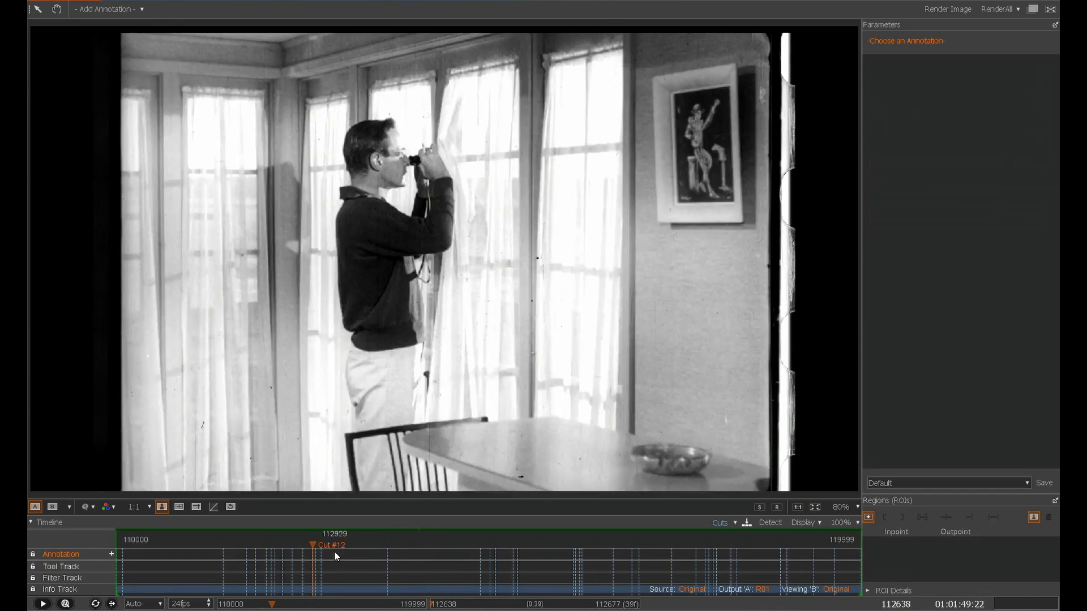
pyautogui.click(335, 552)
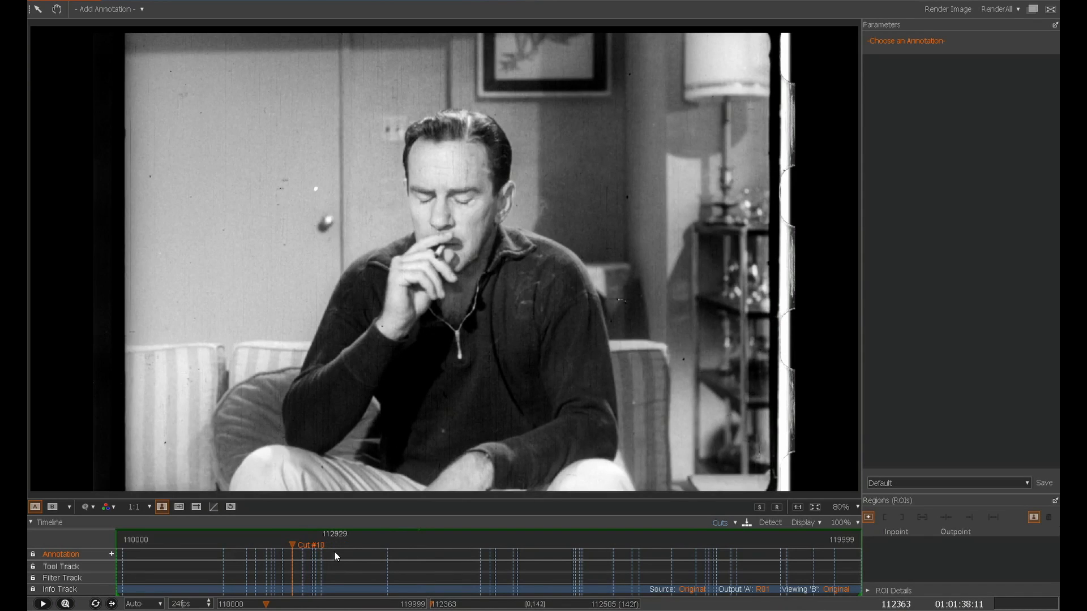
pyautogui.press('Left')
pyautogui.scroll(3, 273, 557)
pyautogui.scroll(2, 377, 573)
pyautogui.scroll(3, 377, 573)
pyautogui.scroll(2, 378, 567)
pyautogui.press('Right')
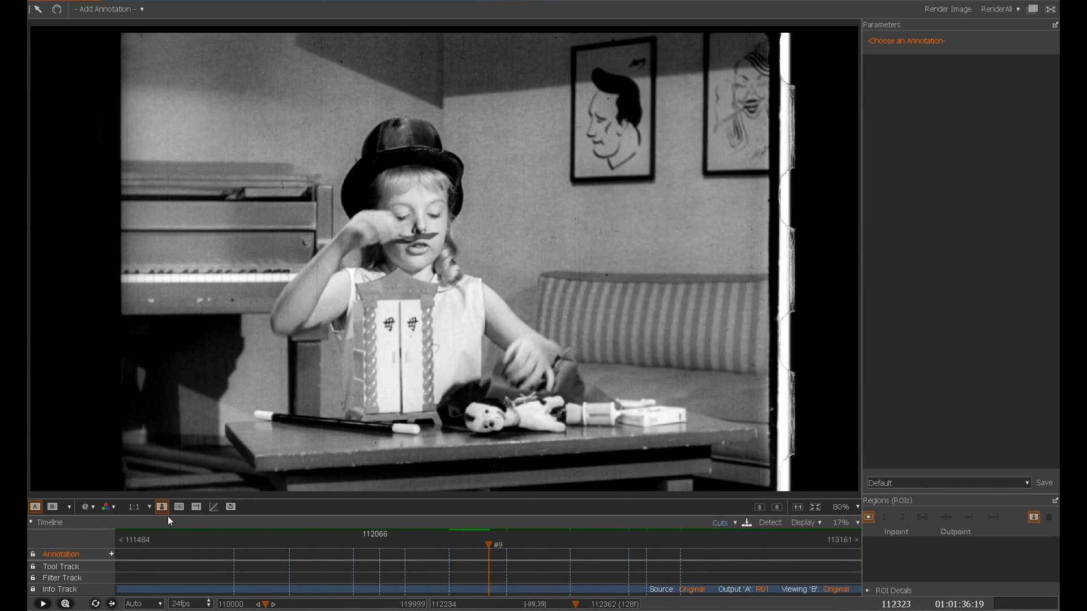
# Show the grid overlay on the picture and play the current shot.
pyautogui.click(196, 506)
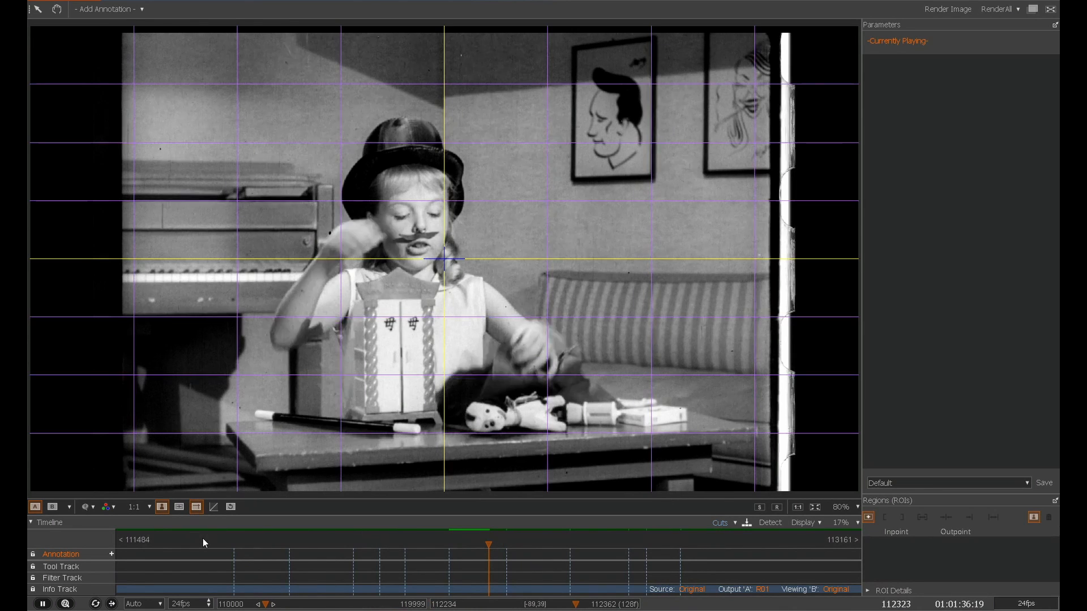
pyautogui.press('space')
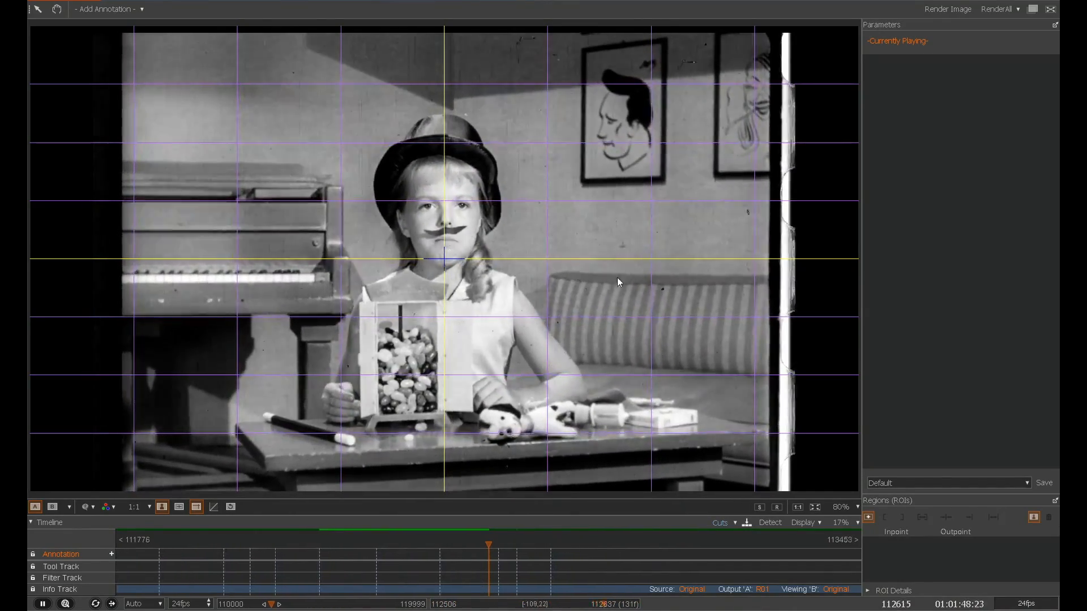
# Add a Stabilize filter to shot 7 with factor 50 and Rotation correction enabled.
pyautogui.press('space')
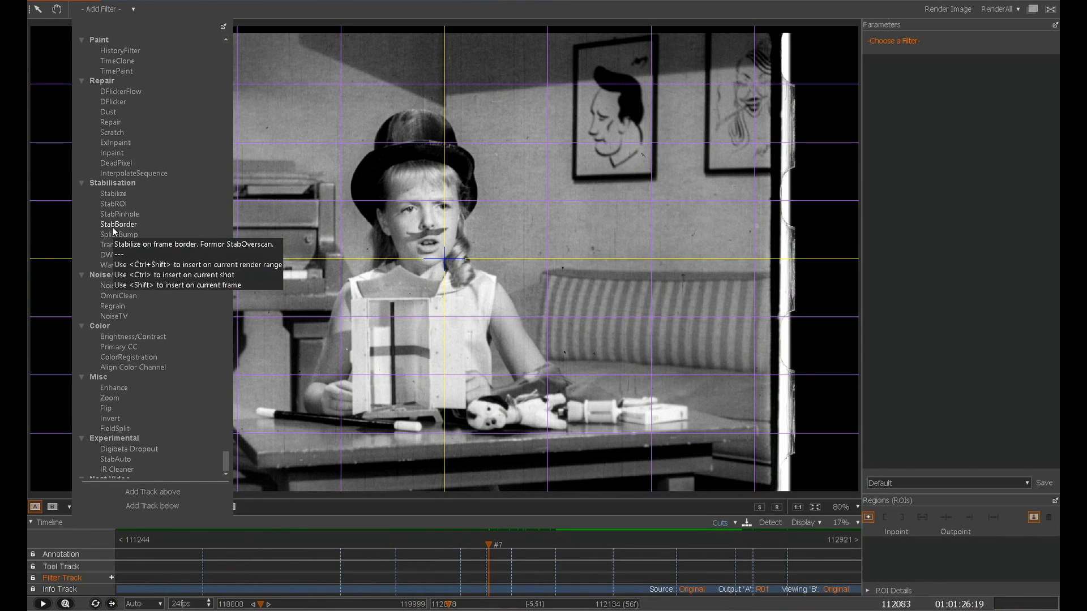
pyautogui.click(111, 197)
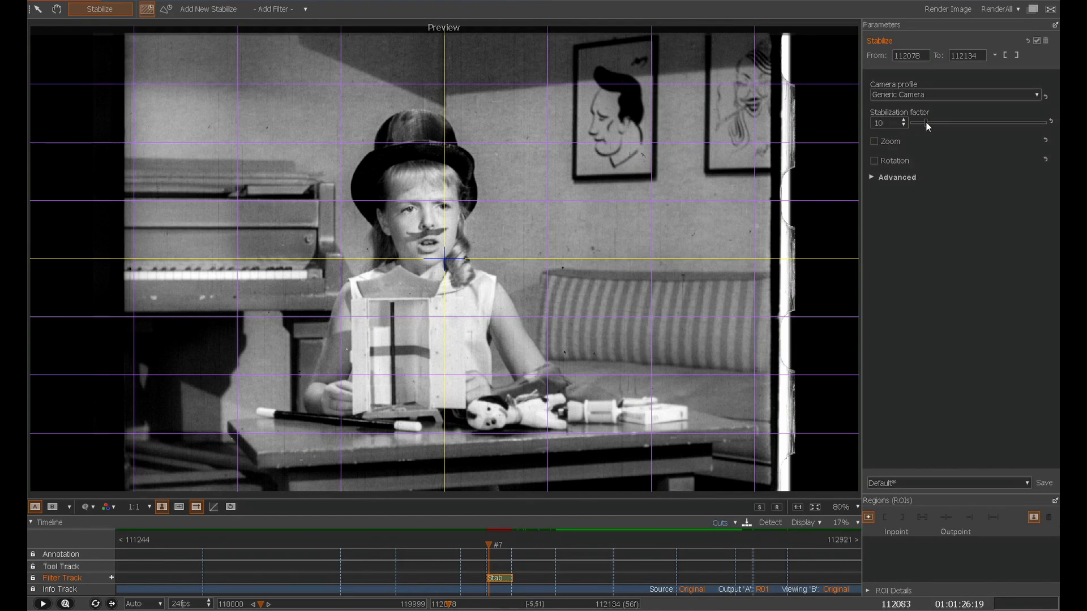
pyautogui.moveTo(925, 124); pyautogui.dragTo(979, 122)
pyautogui.click(874, 162)
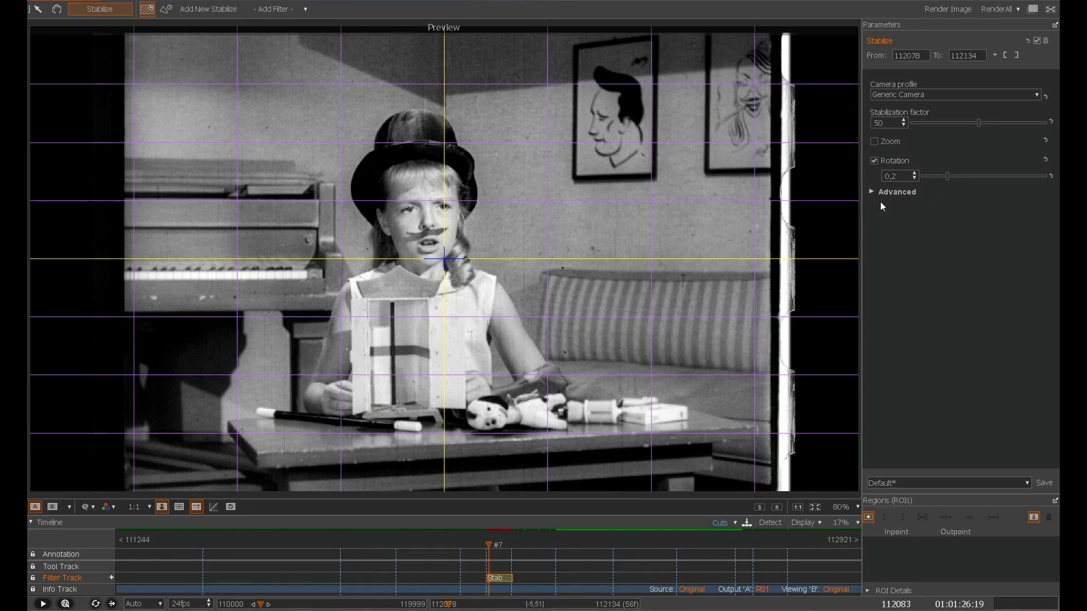
pyautogui.click(871, 193)
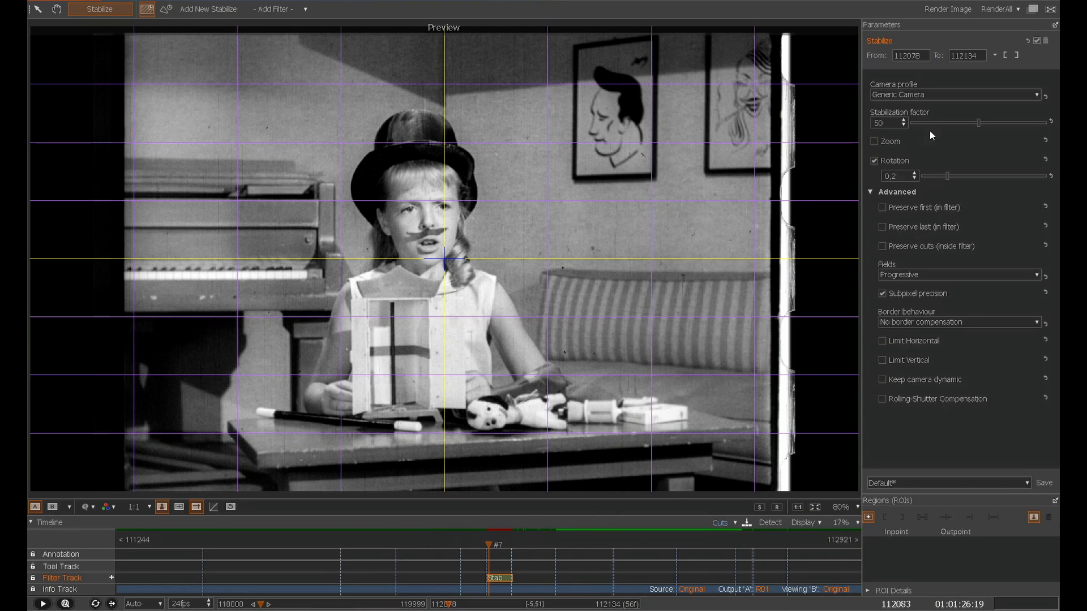
# Render the stabilized shot and play it back looping with Bounce at Cut.
pyautogui.click(994, 11)
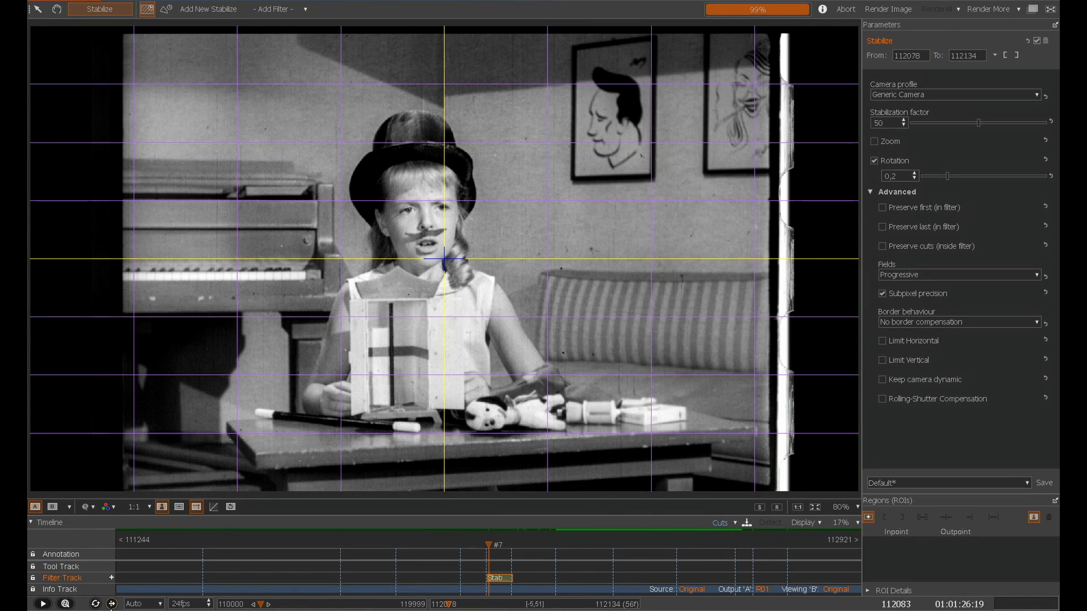
pyautogui.click(111, 603)
pyautogui.click(157, 590)
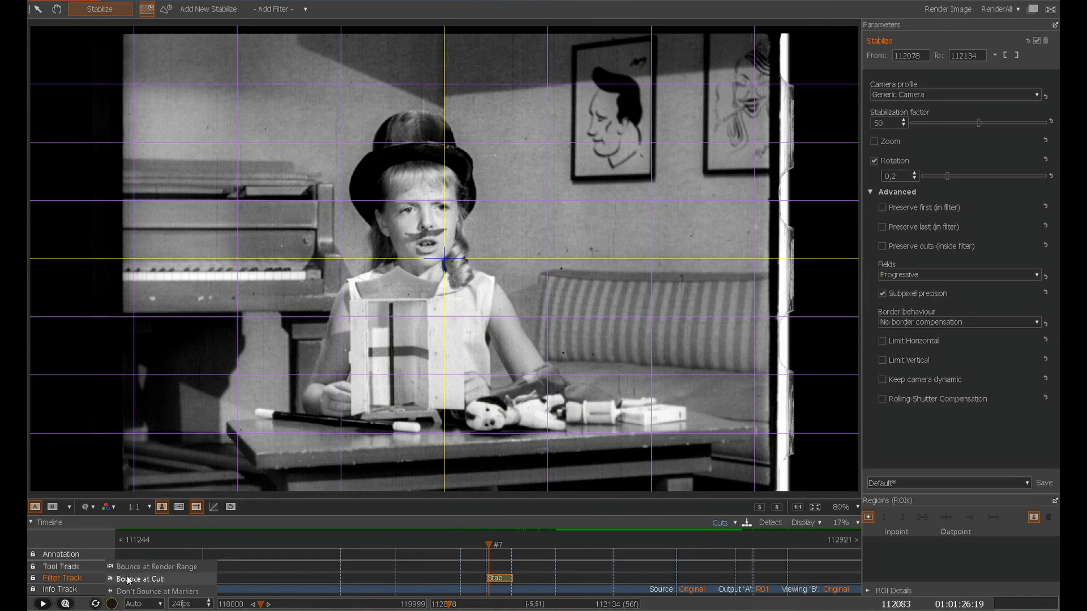
pyautogui.press('space')
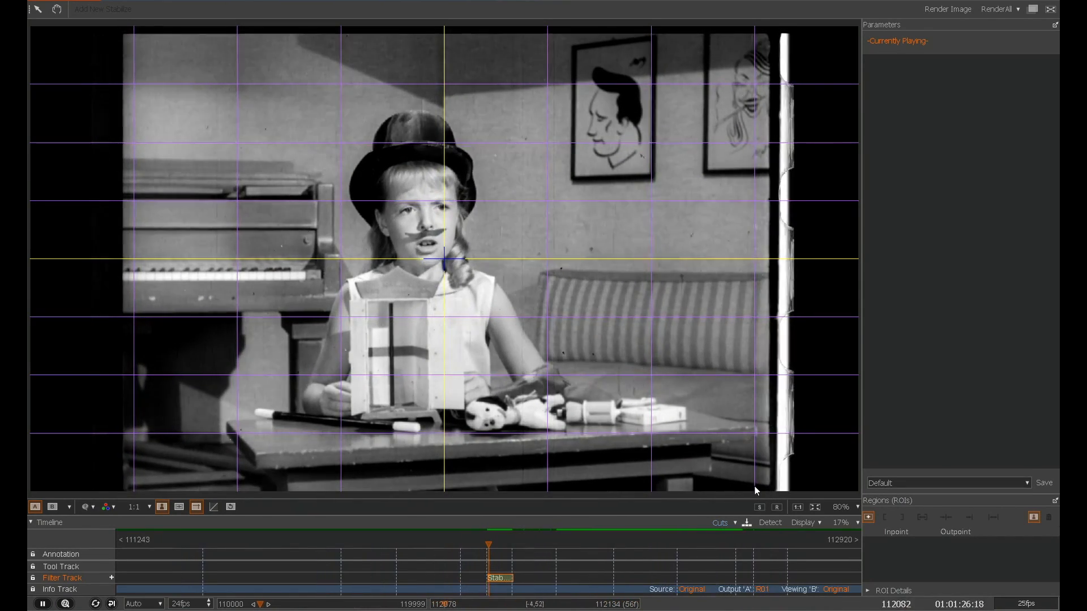
# Add Stabilize filters to the next four shots, including the girl-in-top-hat shot 112506–112637.
pyautogui.press('space')
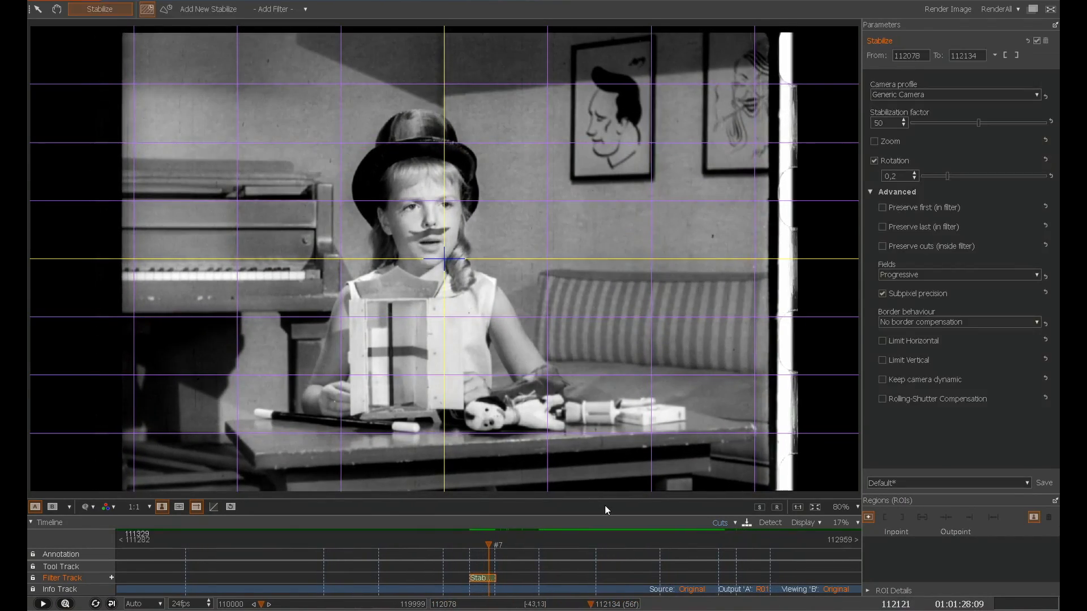
pyautogui.press('Down')
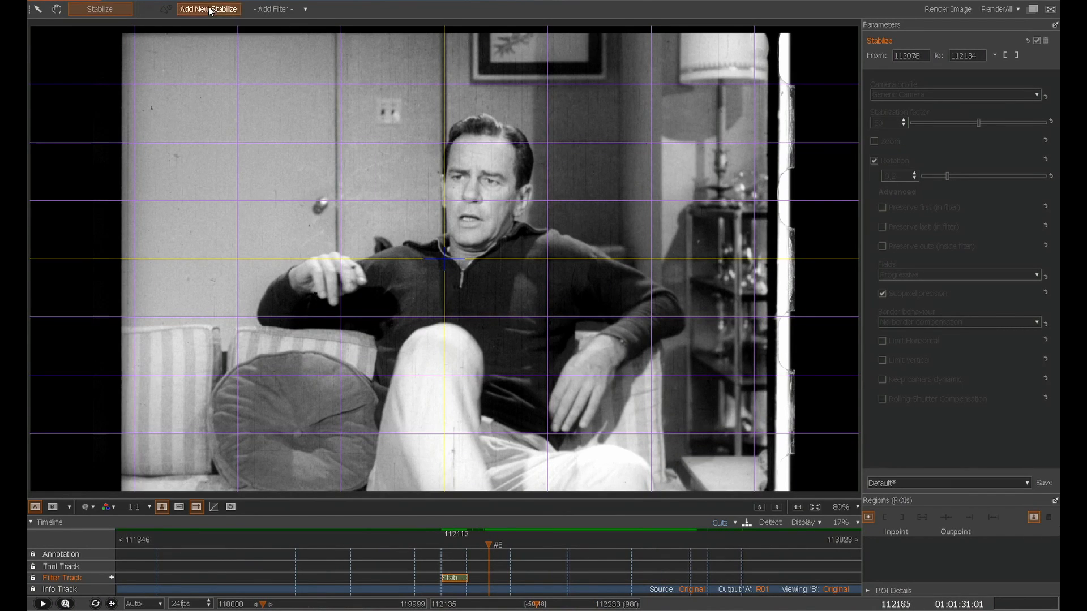
pyautogui.click(210, 10)
pyautogui.press('Down')
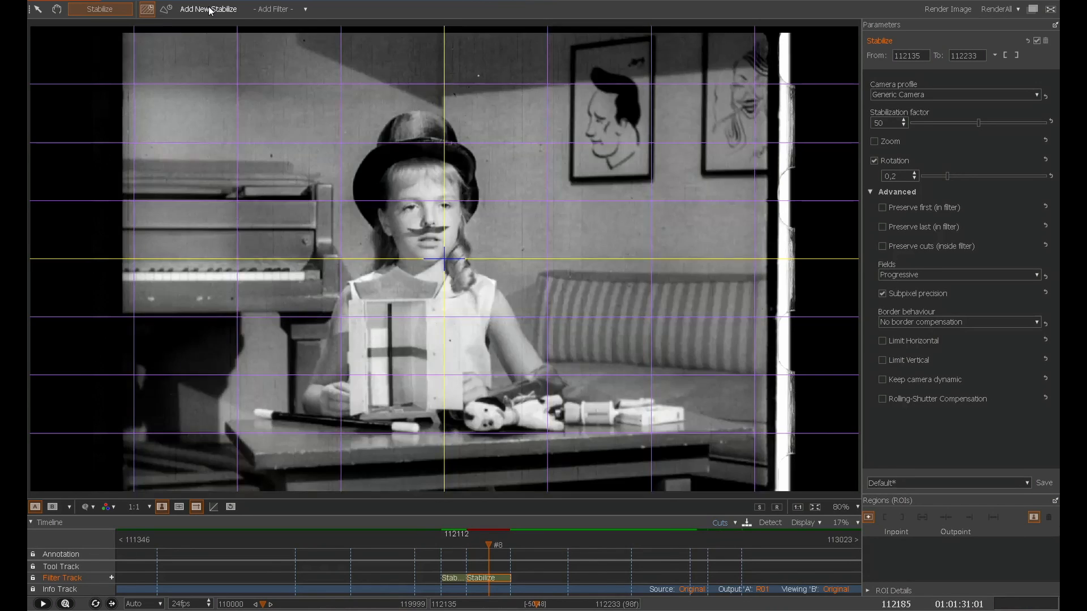
pyautogui.click(210, 10)
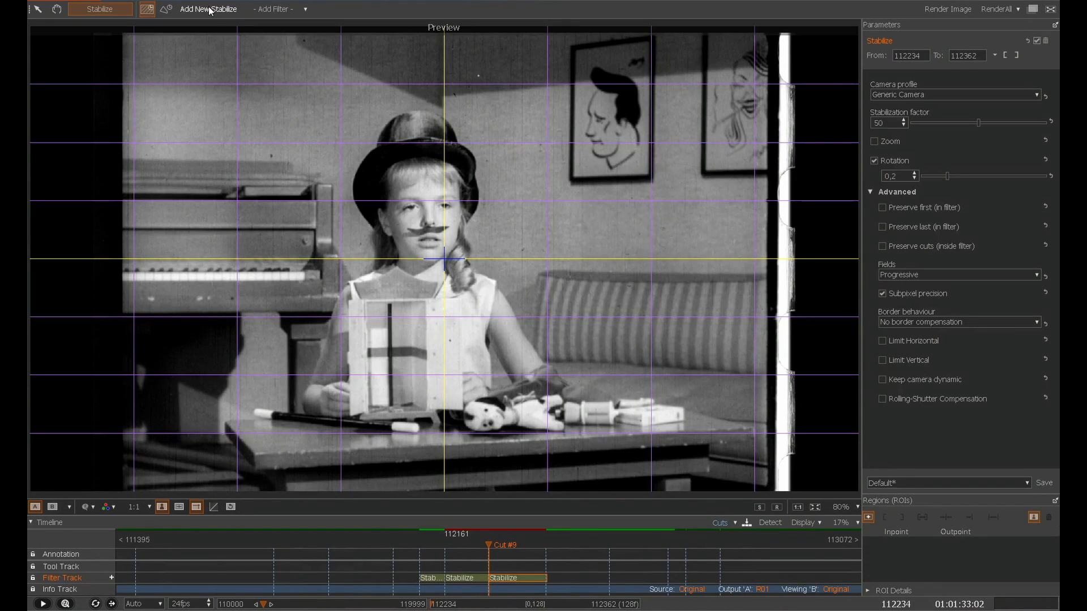
pyautogui.press('Down')
pyautogui.click(210, 11)
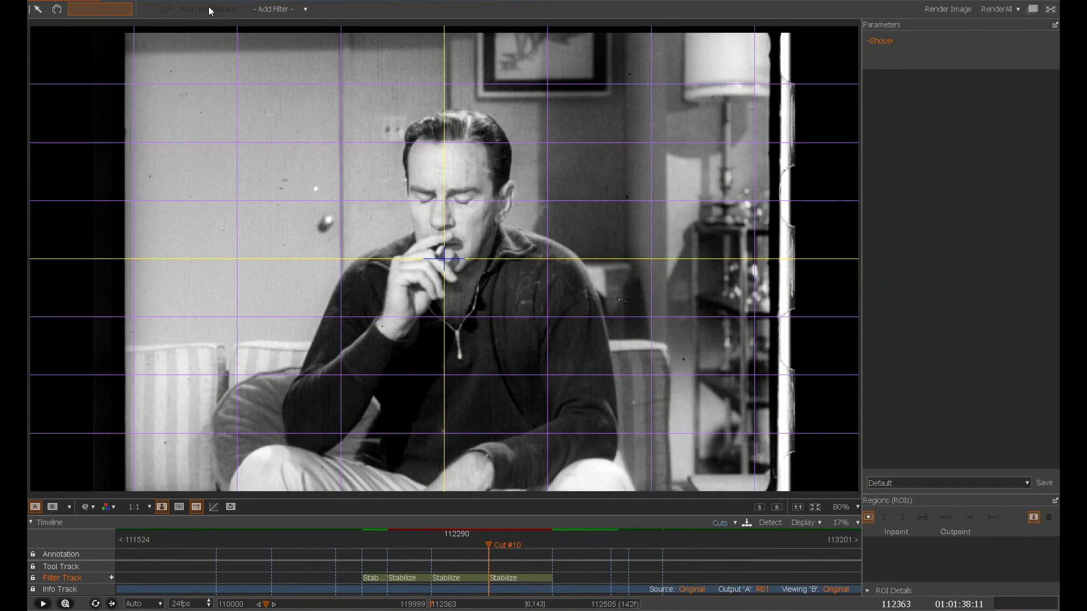
pyautogui.press('Down')
pyautogui.click(210, 11)
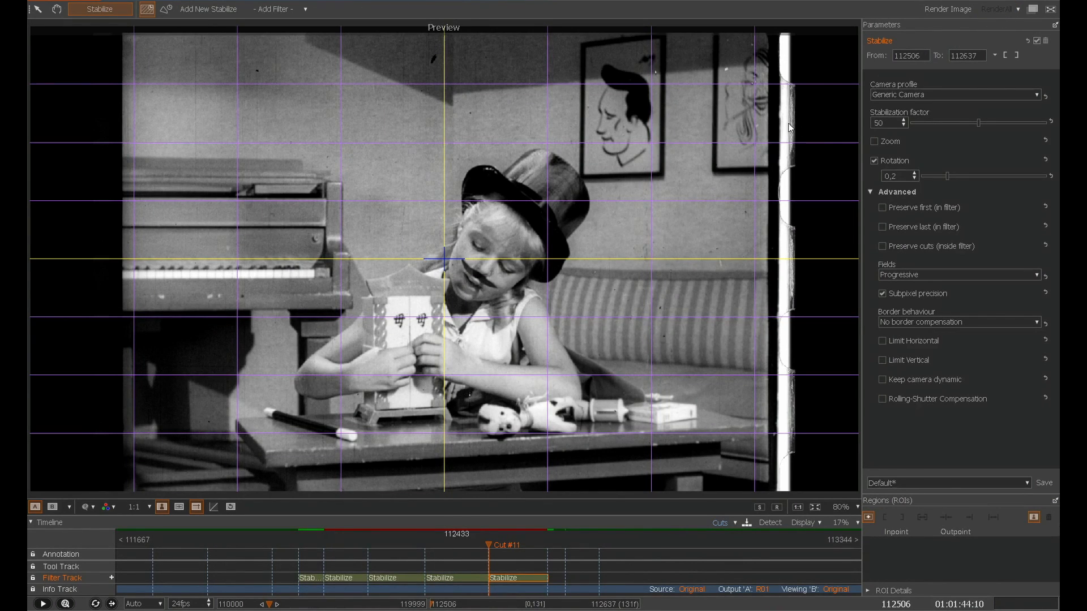
# Render the stabilized shots and play them back for review.
pyautogui.press('F12')
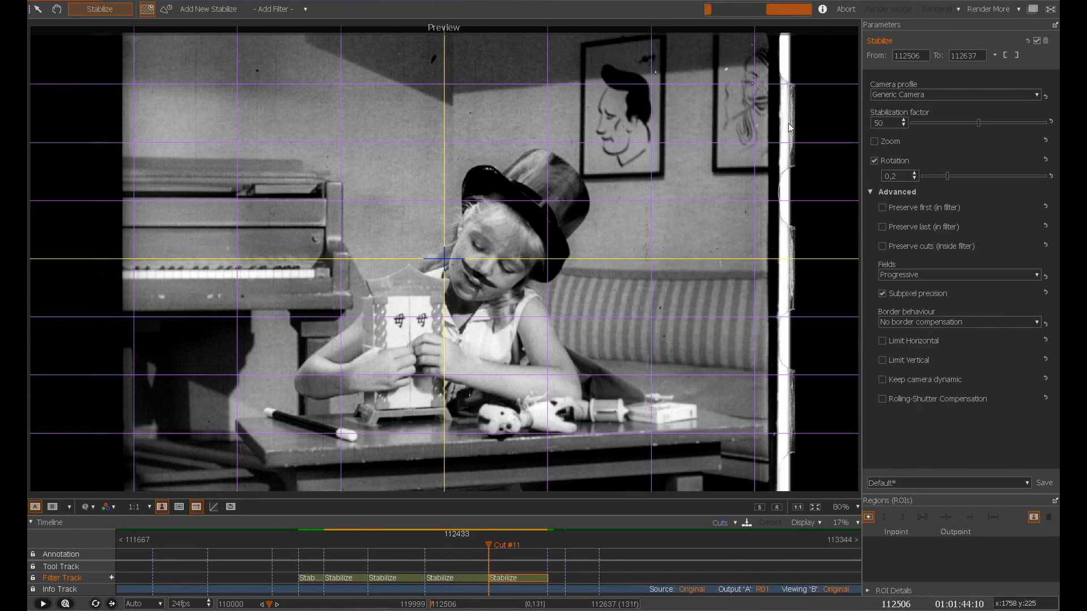
pyautogui.click(302, 543)
pyautogui.press('space')
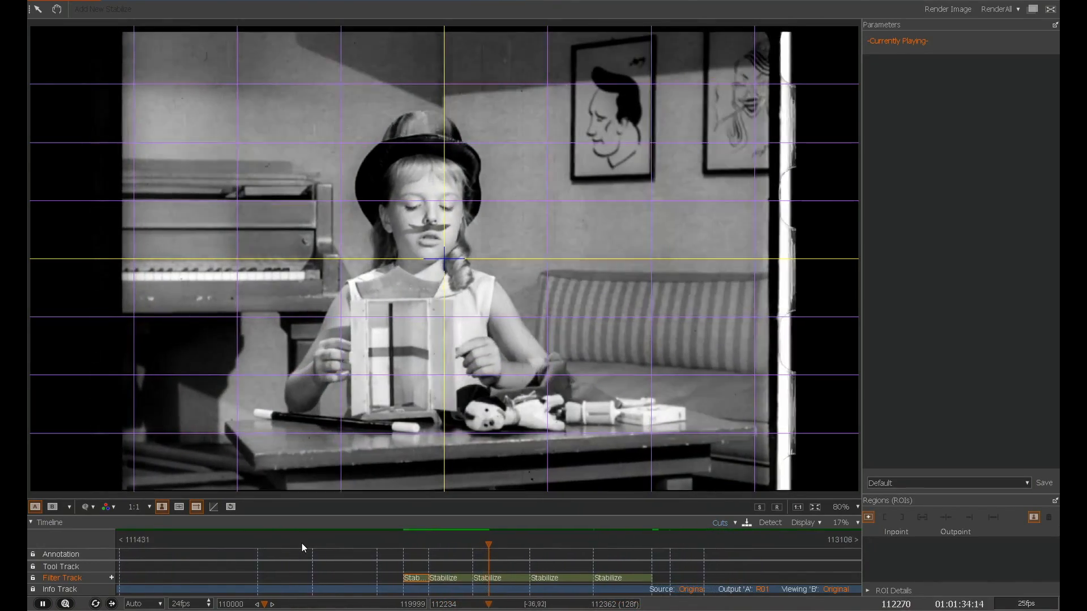
pyautogui.press('space')
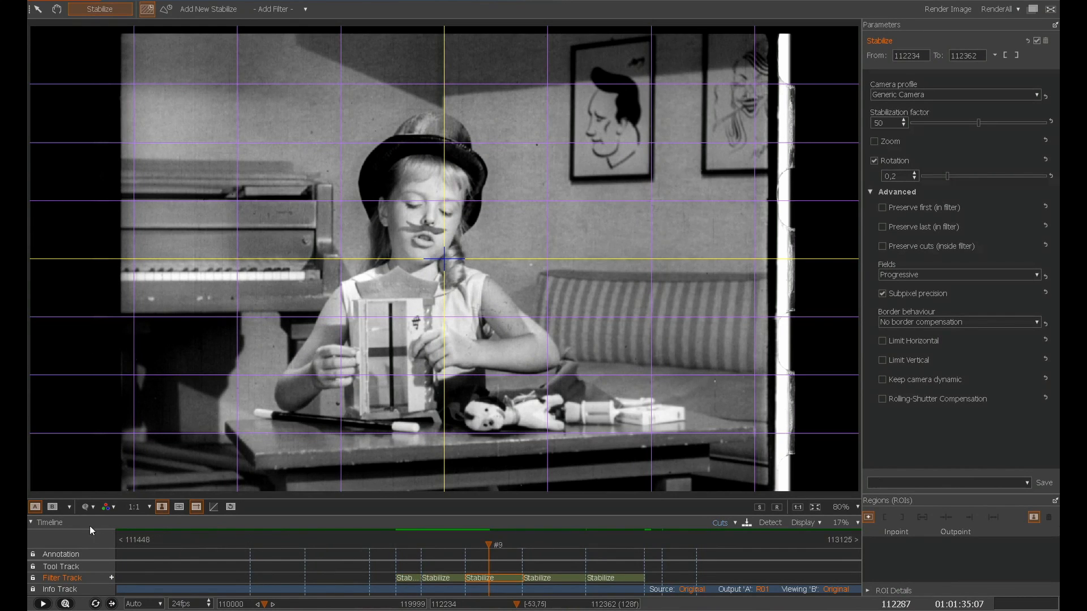
# Review the footage in A/B side-by-side comparison, then return to single-image view.
pyautogui.click(70, 507)
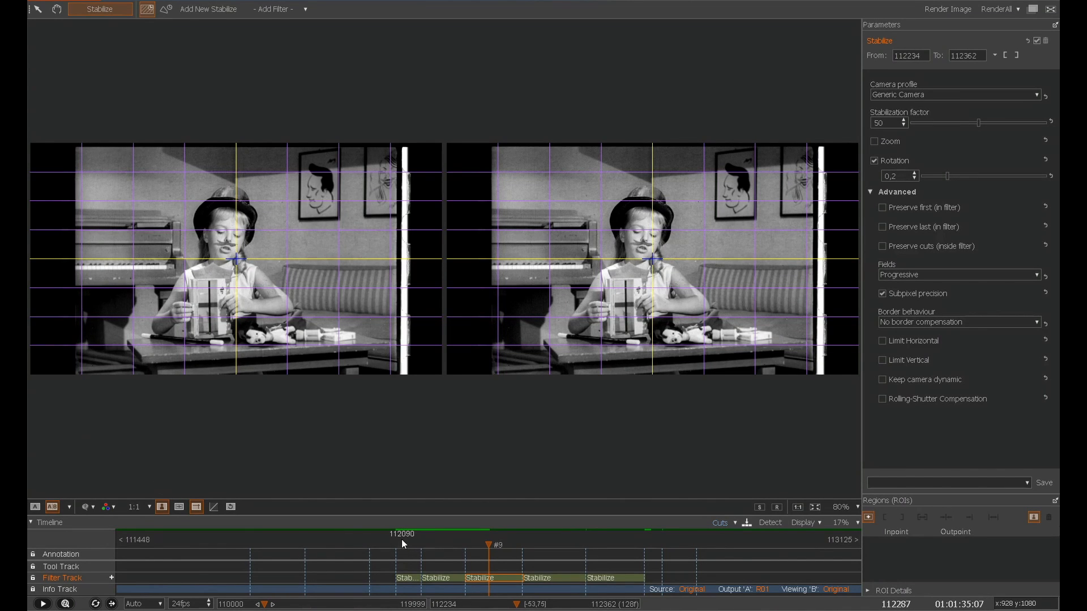
pyautogui.press('space')
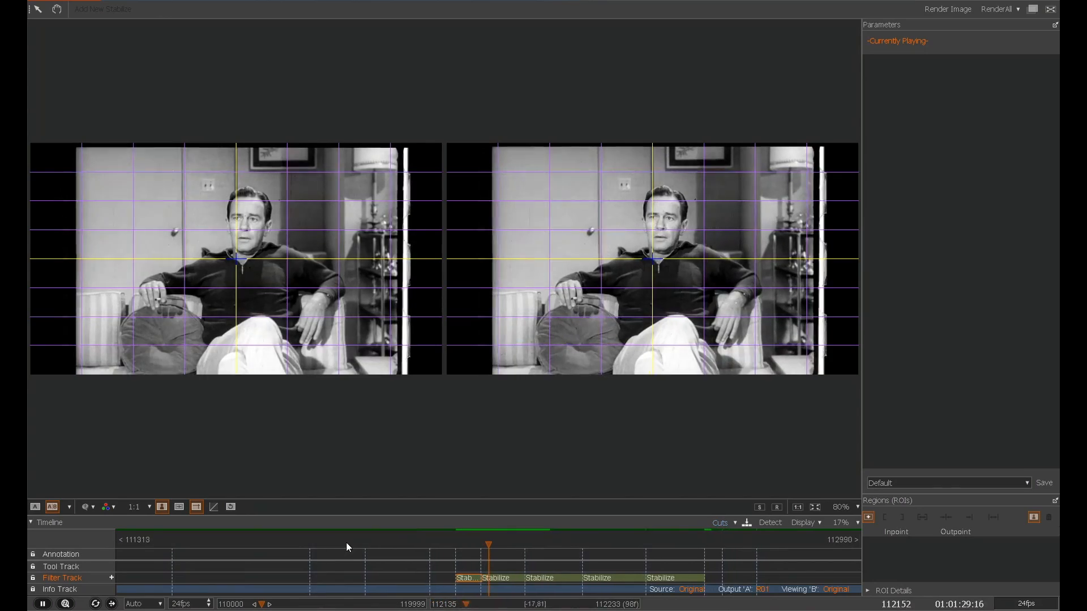
pyautogui.scroll(2, 505, 284)
pyautogui.scroll(2, 505, 284)
pyautogui.scroll(1, 505, 285)
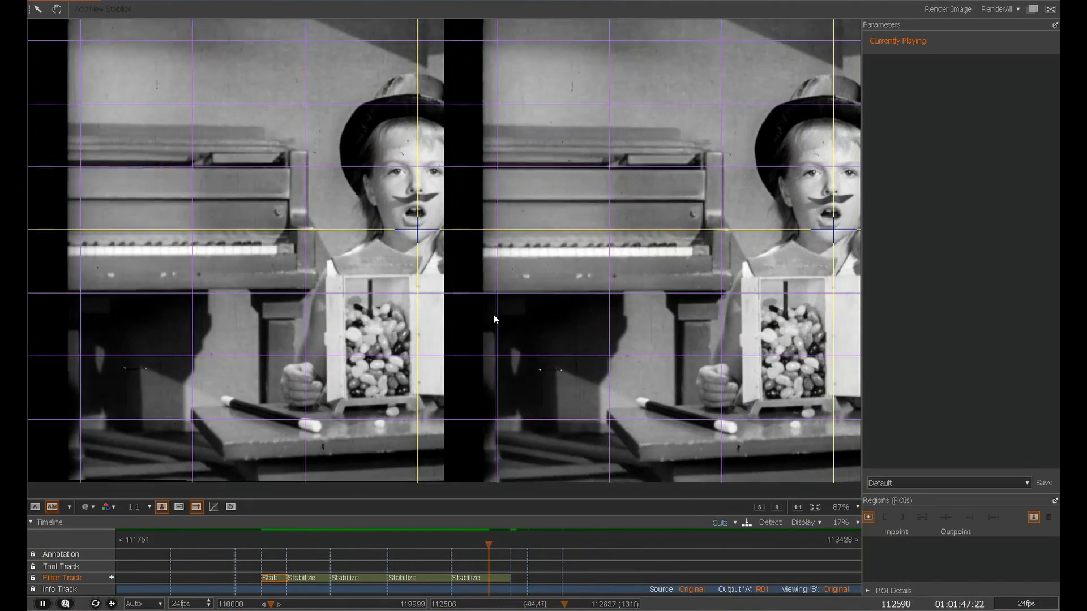
pyautogui.press('space')
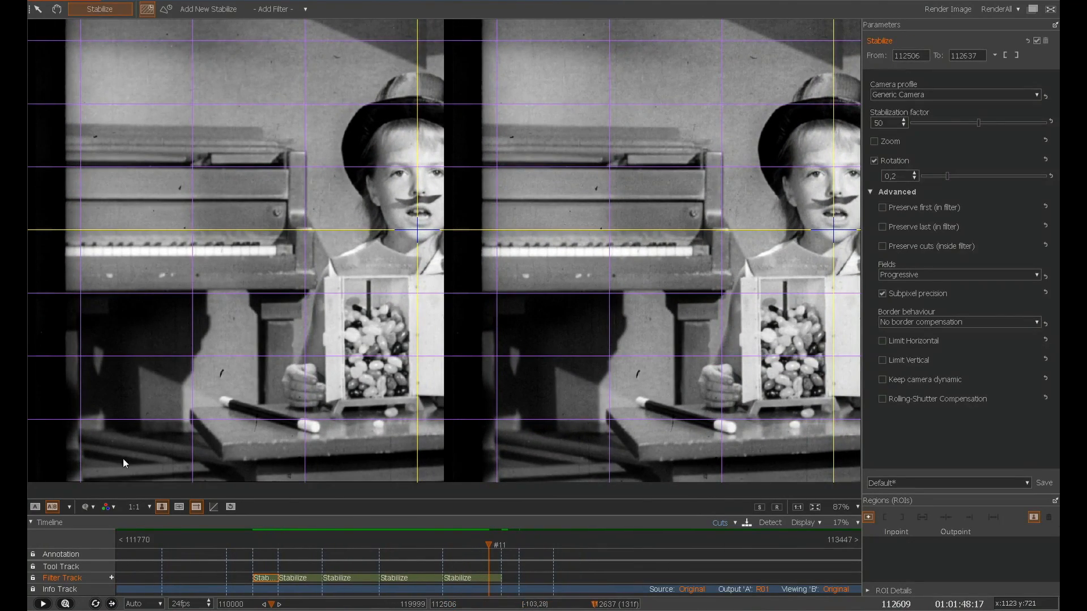
pyautogui.click(69, 507)
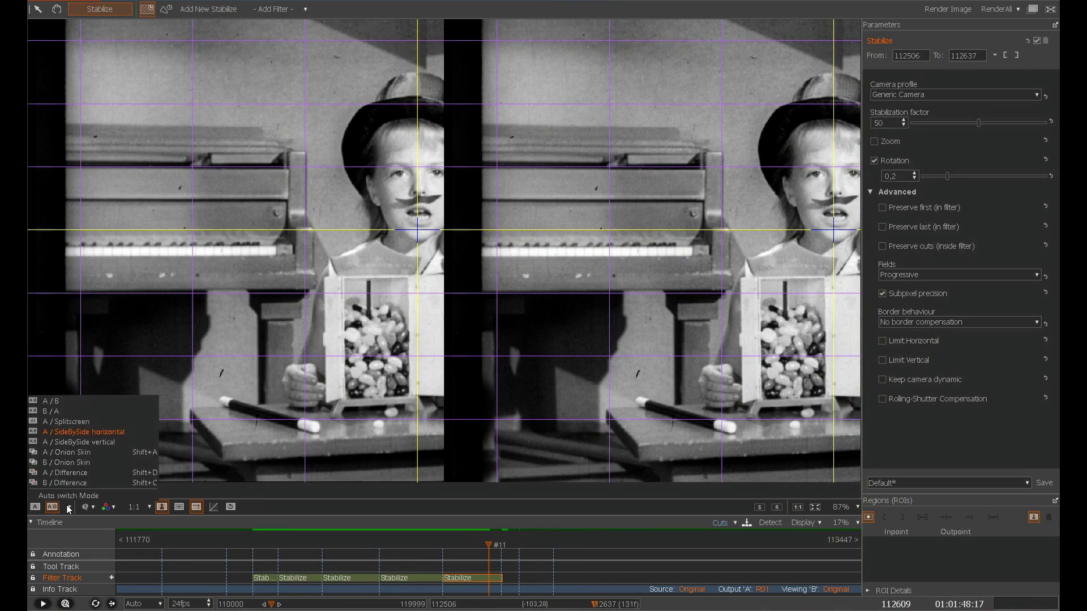
pyautogui.click(52, 402)
pyautogui.press('space')
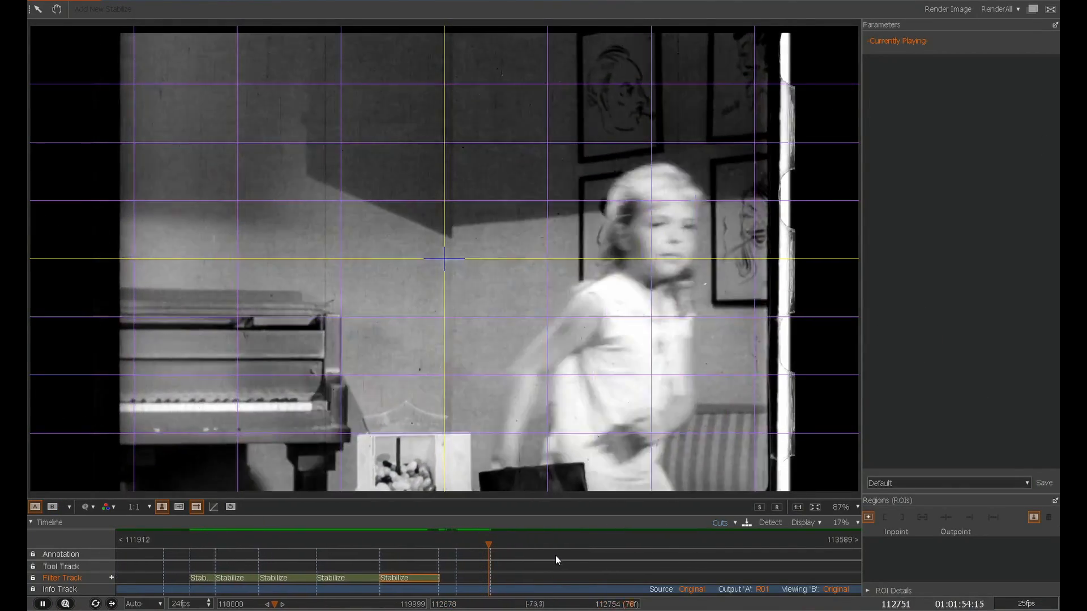
pyautogui.press('space')
# Add a Stabilize filter to shot 13 (112678–112754) with Keep camera dynamic switched off.
pyautogui.click(208, 9)
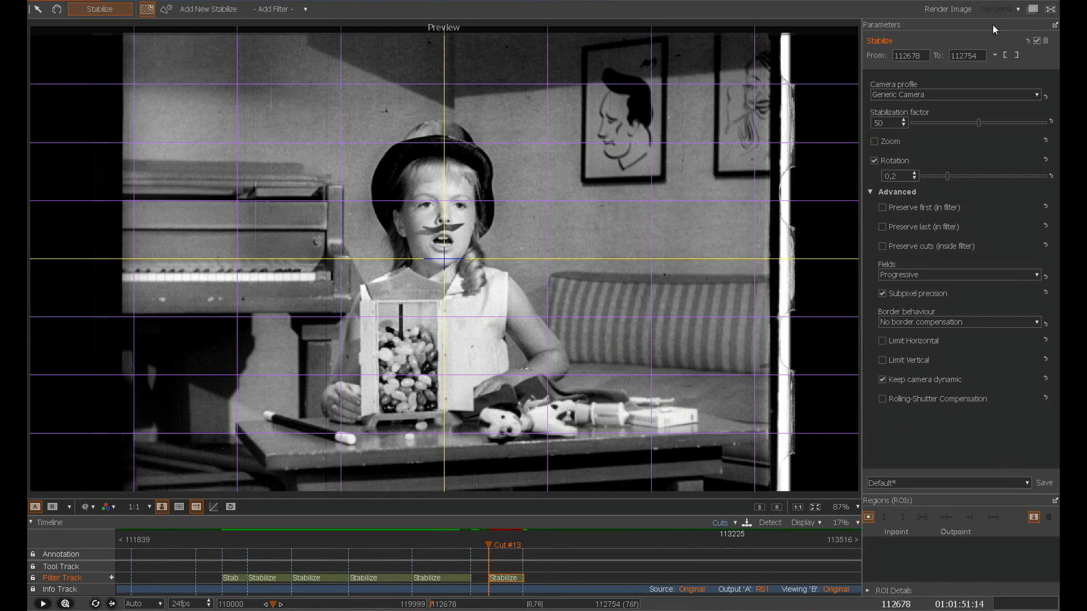
pyautogui.press('space')
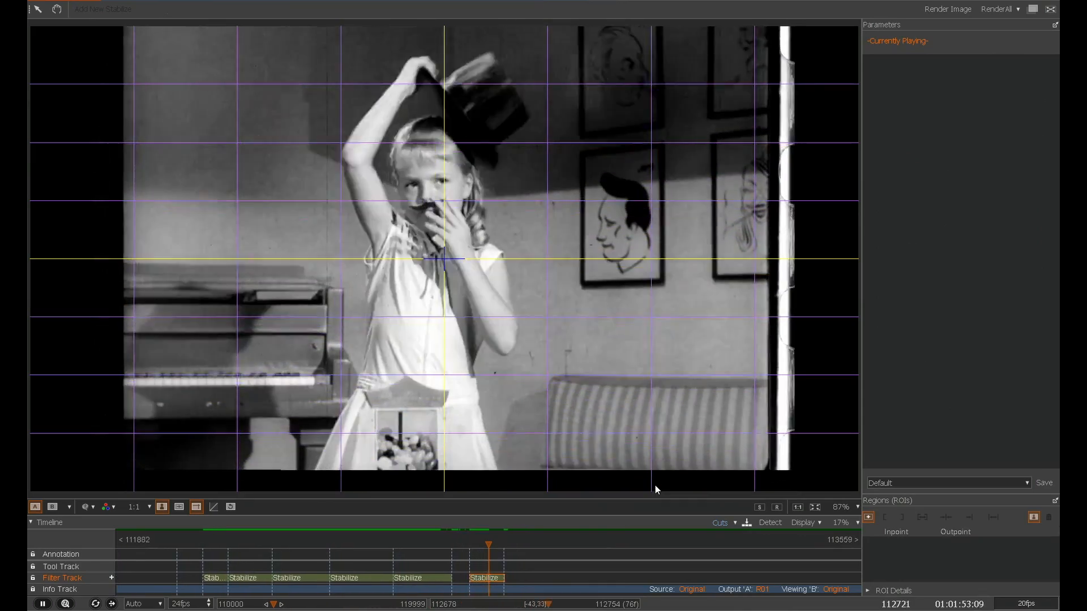
pyautogui.press('space')
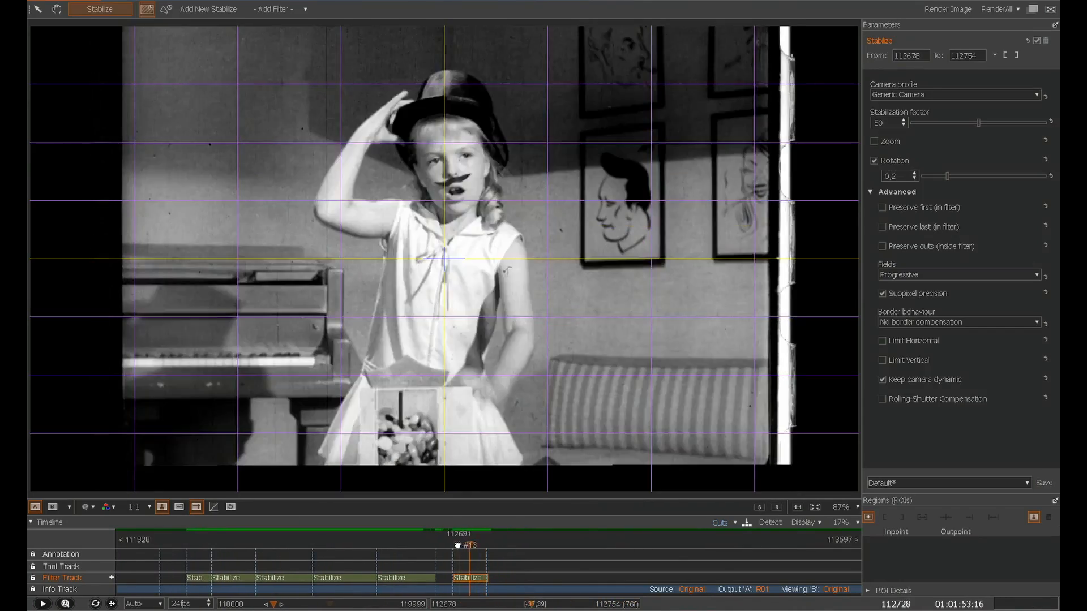
pyautogui.click(456, 545)
pyautogui.press('space')
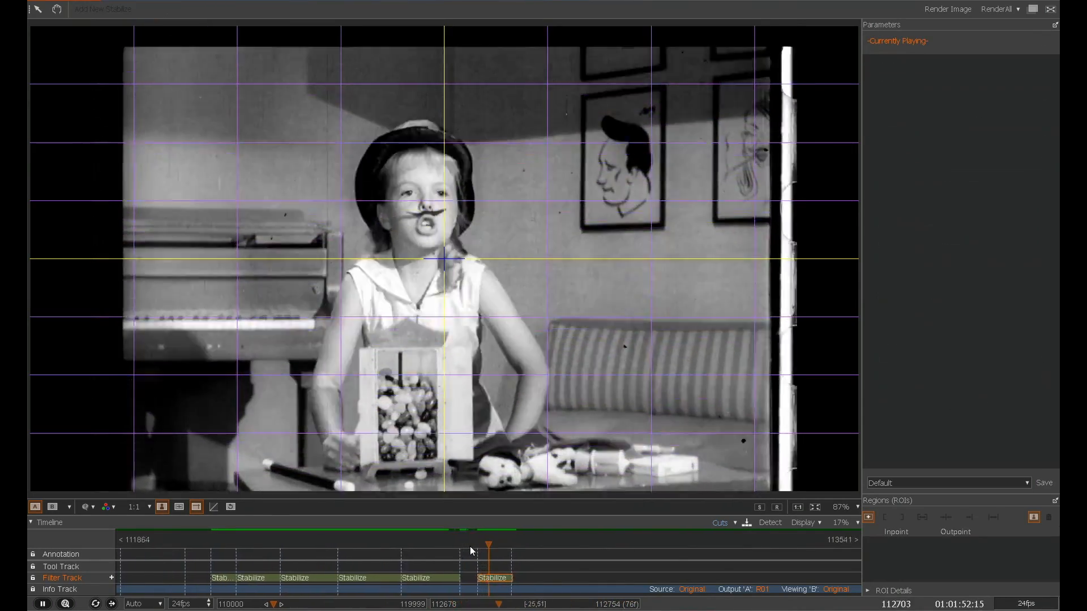
pyautogui.press('space')
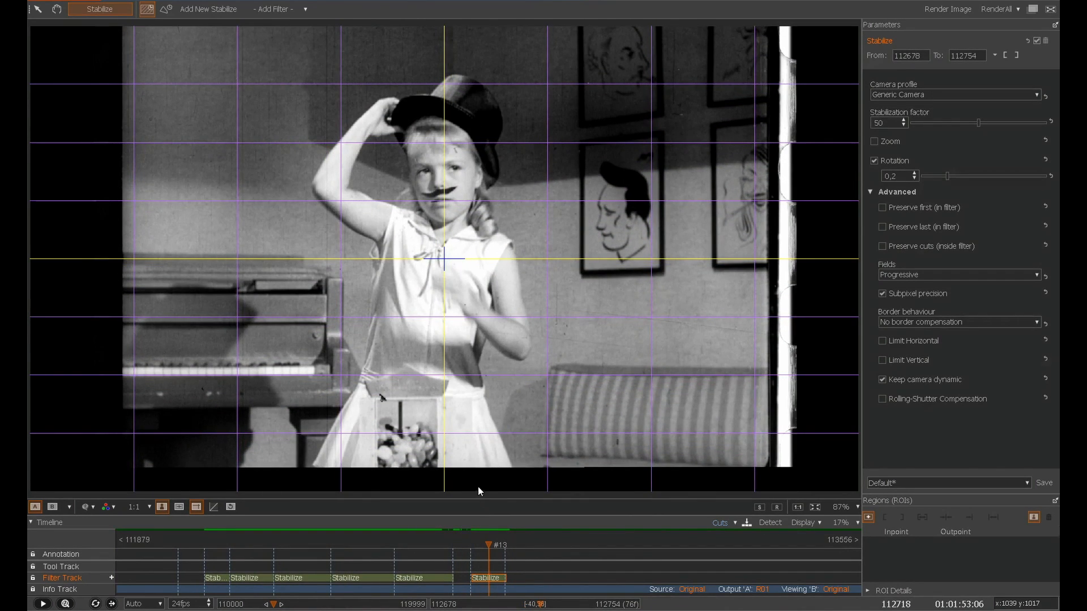
pyautogui.click(881, 380)
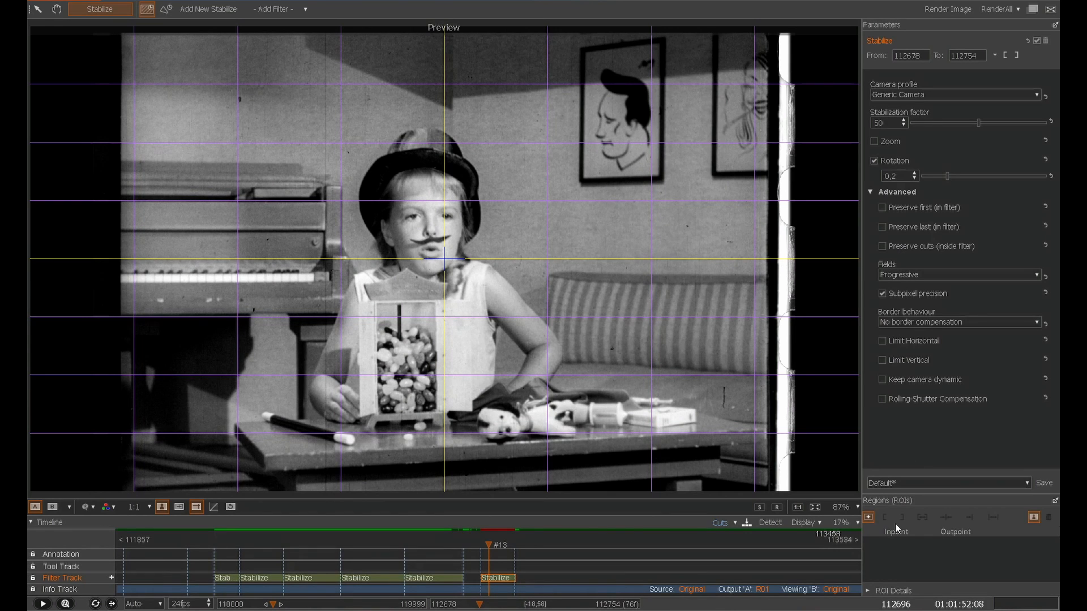
pyautogui.scroll(4, 499, 571)
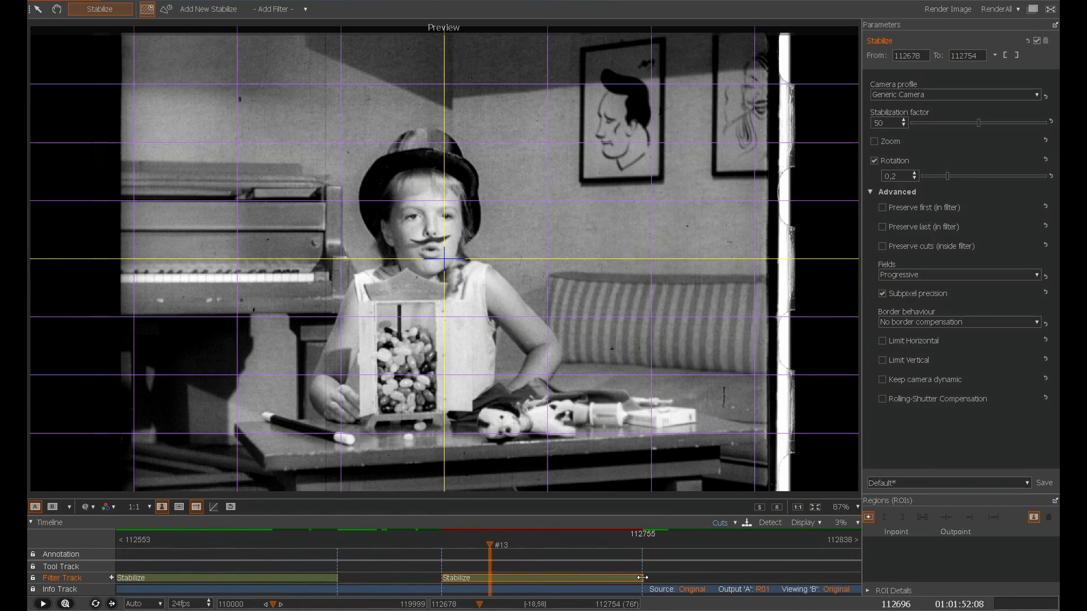
# Shorten the shot-13 Stabilize filter to end at frame 112696, render all and play it back.
pyautogui.moveTo(640, 578); pyautogui.dragTo(487, 578)
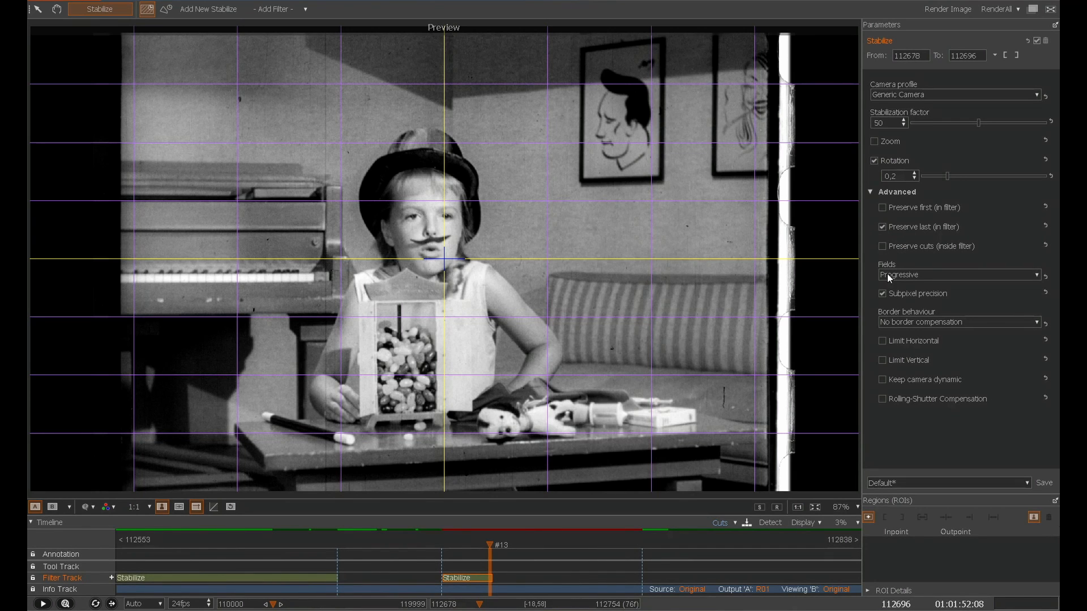
pyautogui.click(982, 13)
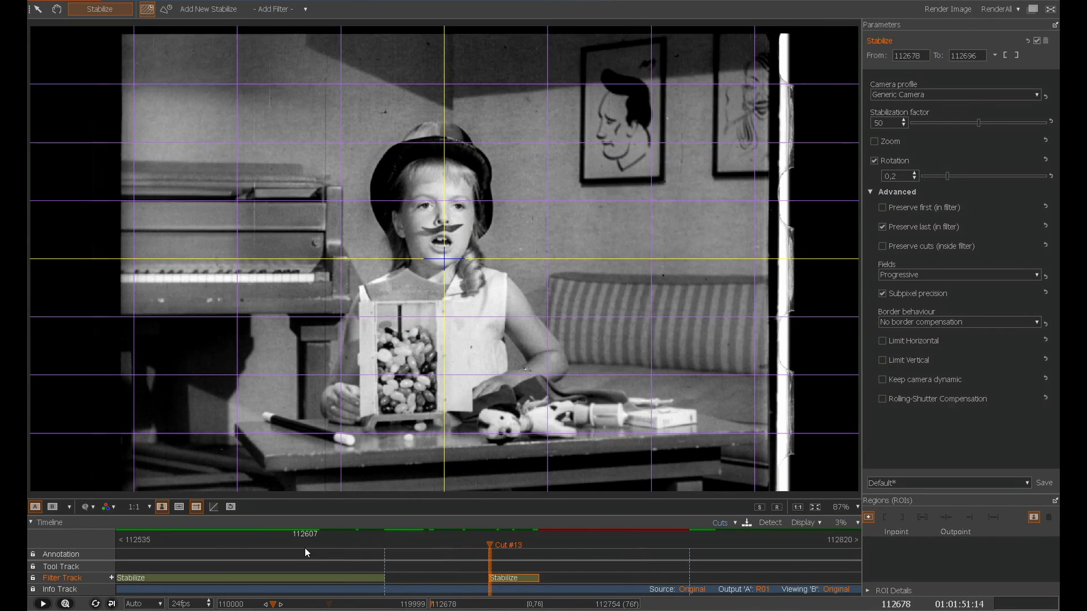
pyautogui.press('space')
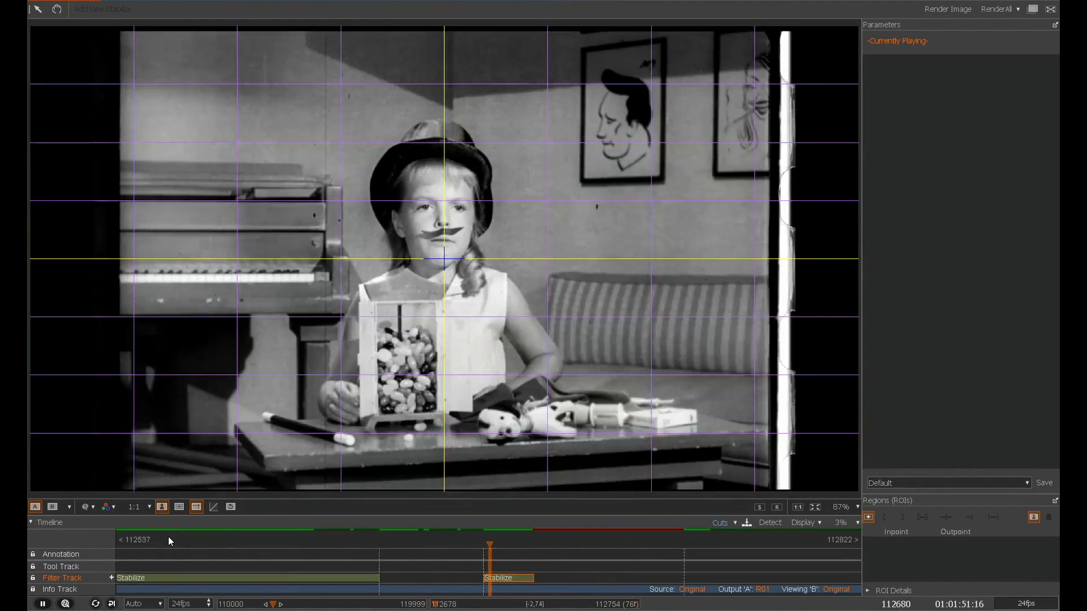
pyautogui.press('space')
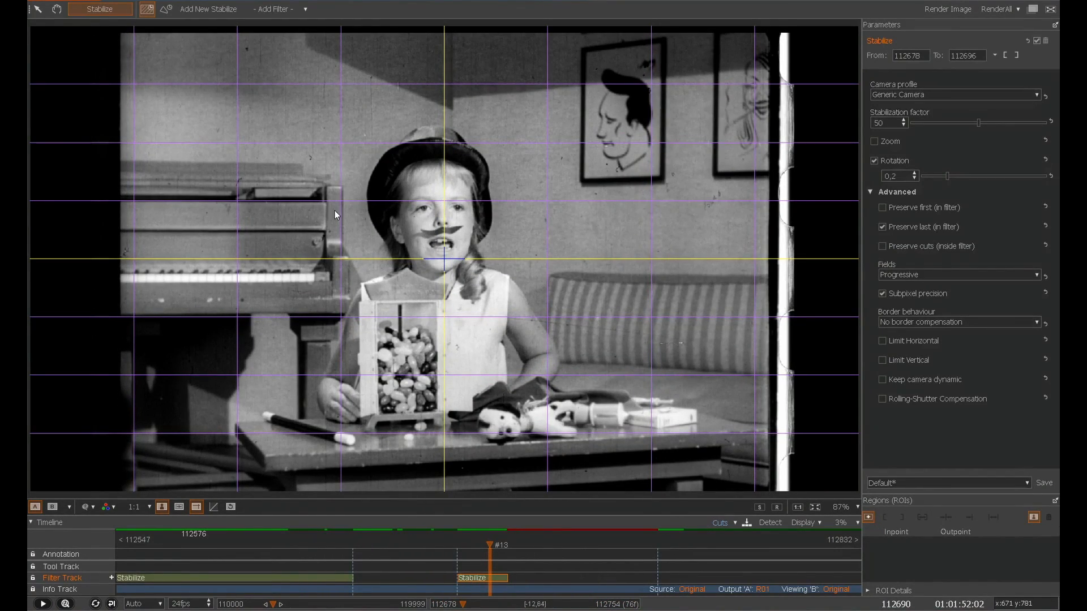
pyautogui.press('space')
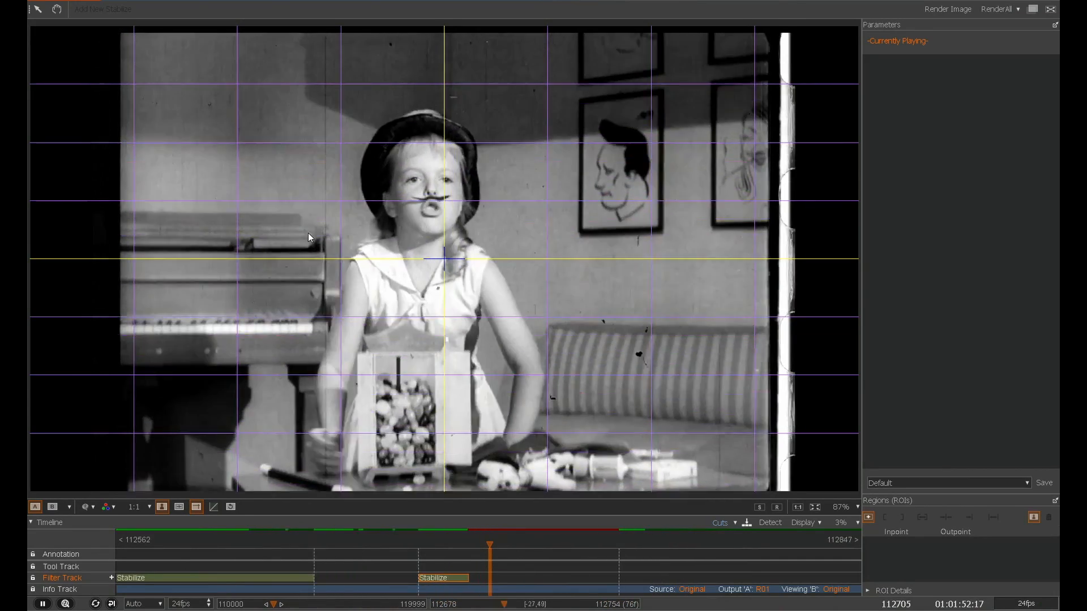
pyautogui.press('space')
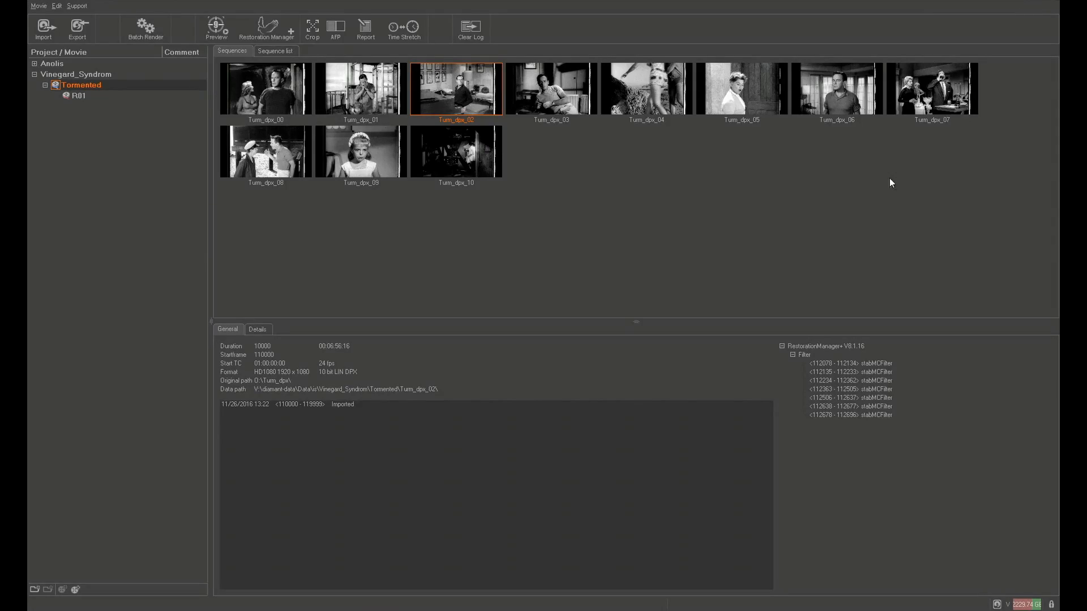
# Give the R01 version of Tormented the comment Stabilize in the project tree.
pyautogui.click(77, 97)
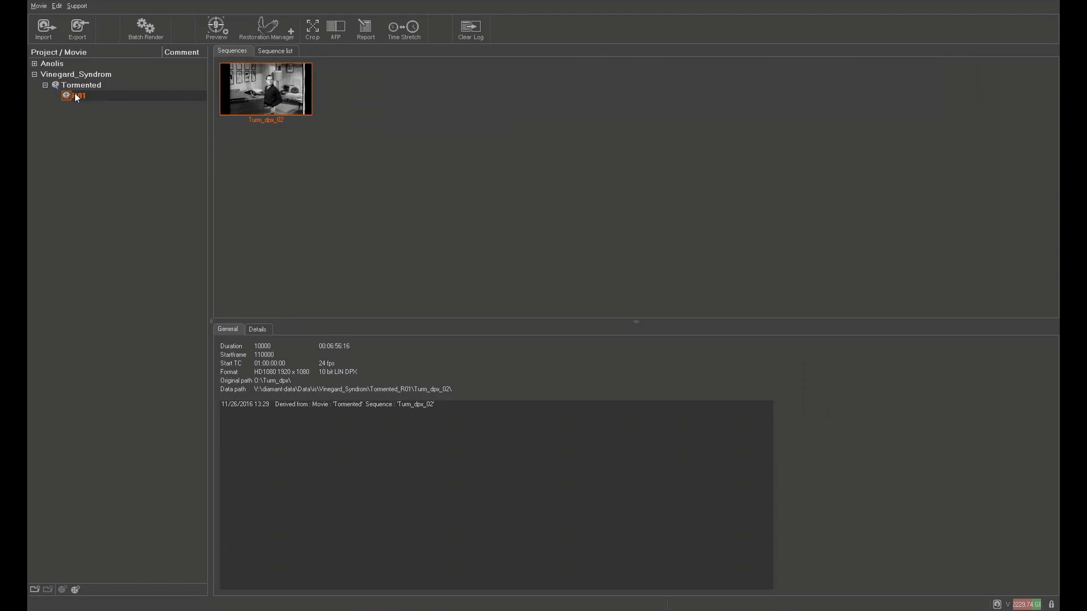
pyautogui.rightClick(77, 97)
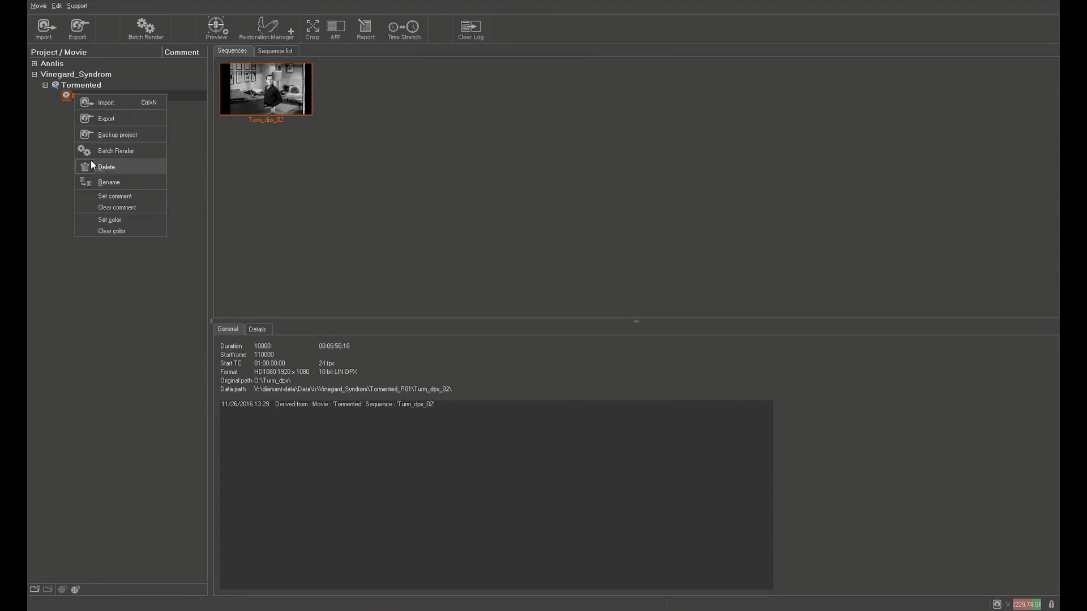
pyautogui.click(121, 197)
pyautogui.write('Stabilize')
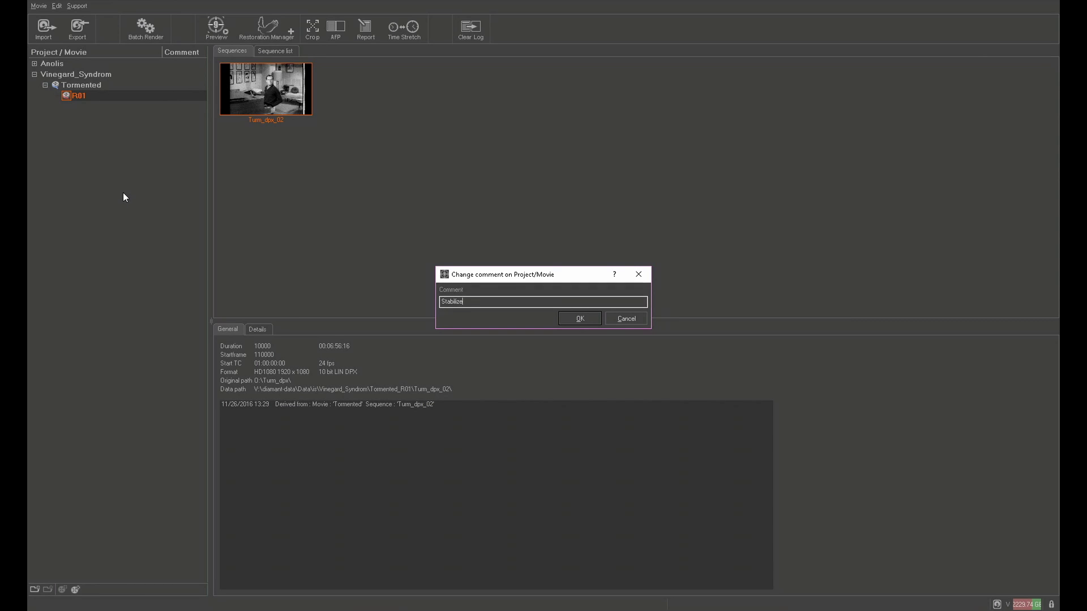
pyautogui.press('Return')
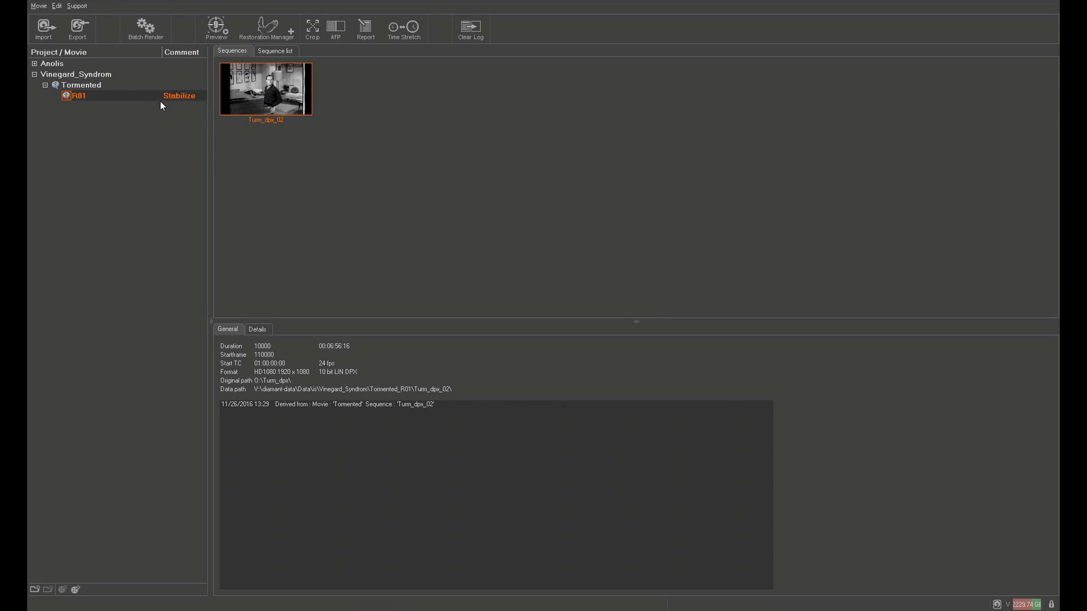
# Reopen Turm_dpx_02, hide the grid overlay and play from the girl-in-top-hat shot.
pyautogui.doubleClick(284, 89)
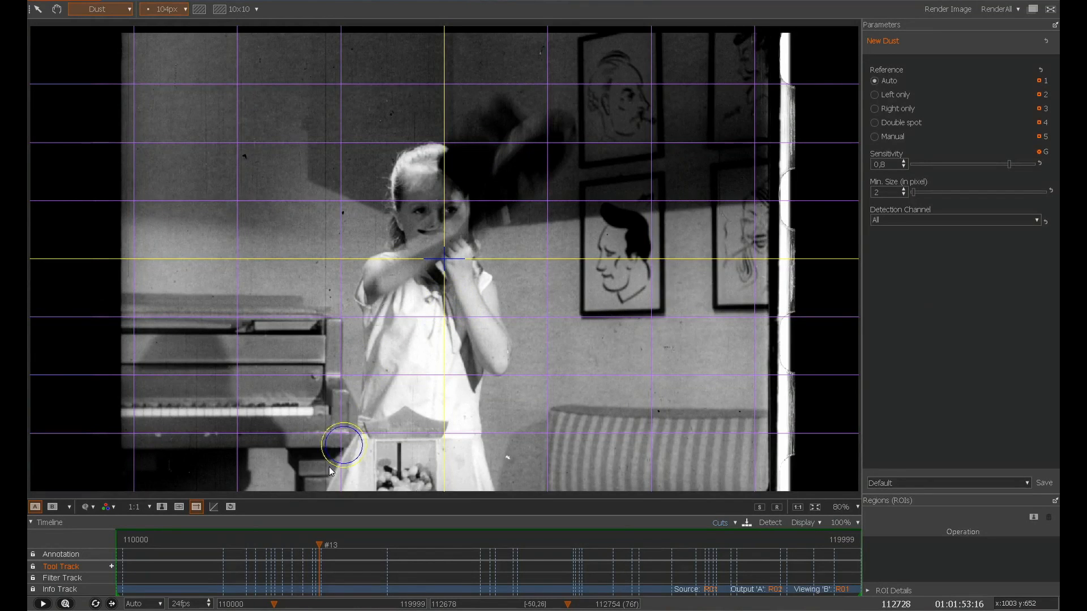
pyautogui.click(197, 506)
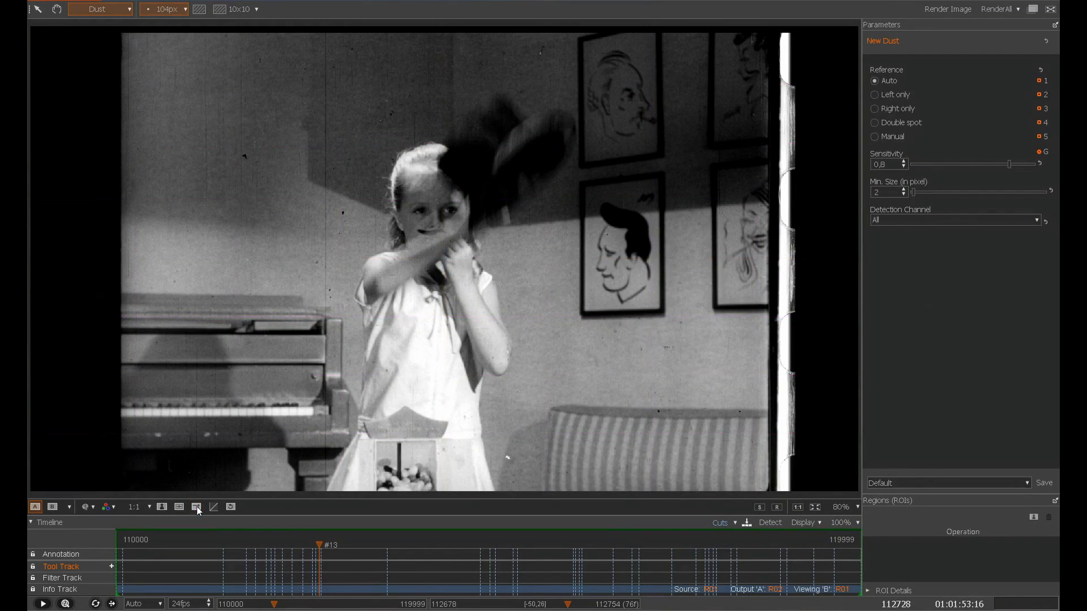
pyautogui.click(299, 539)
pyautogui.press('space')
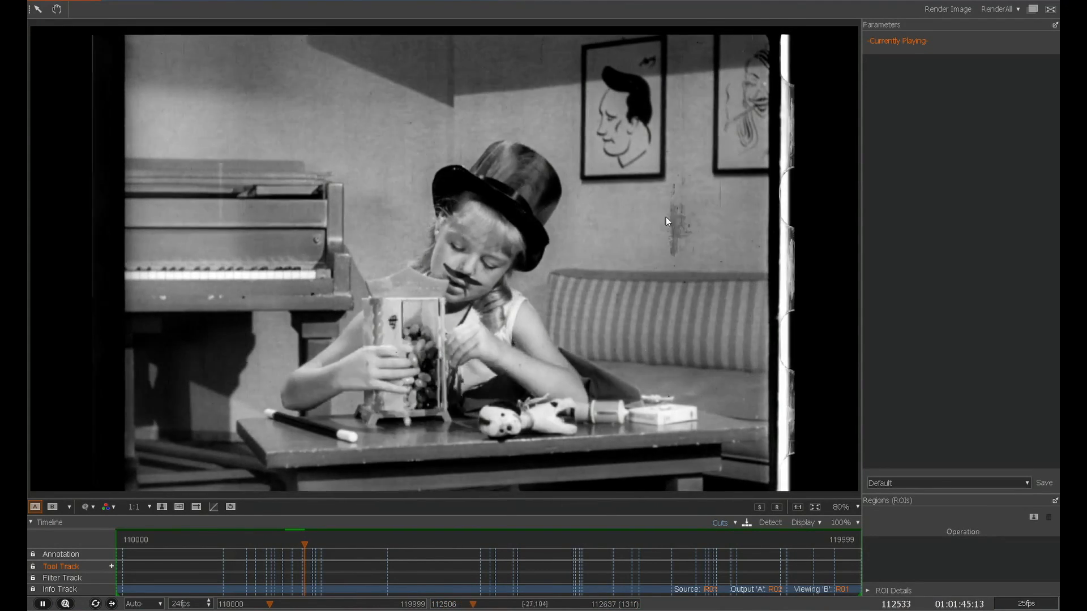
# With a smaller Dust brush, retouch the white specks on the sofa and wall across a few frames.
pyautogui.press('space')
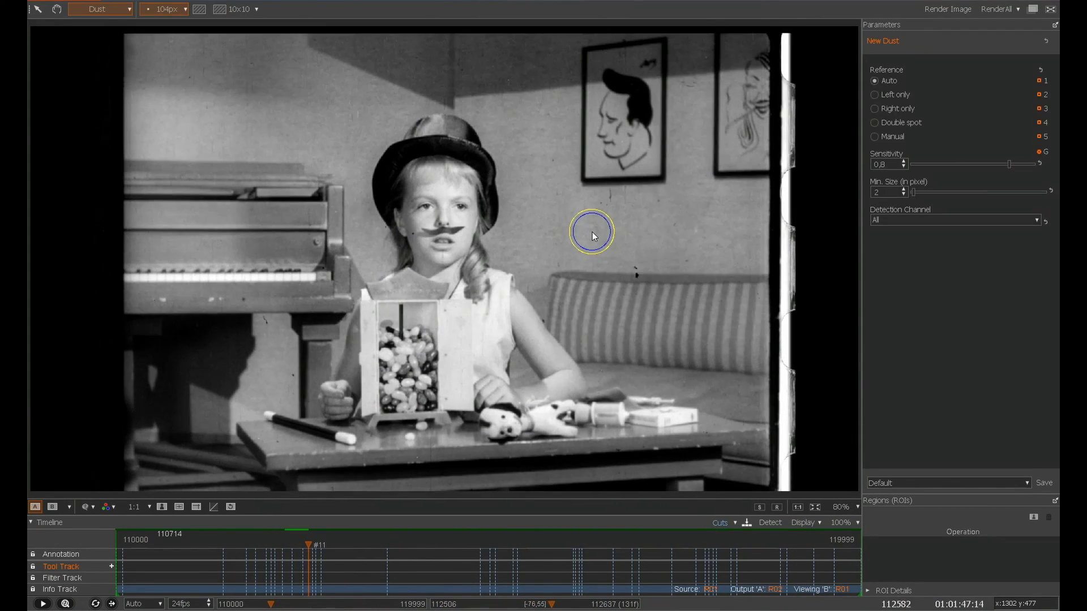
pyautogui.press('Right')
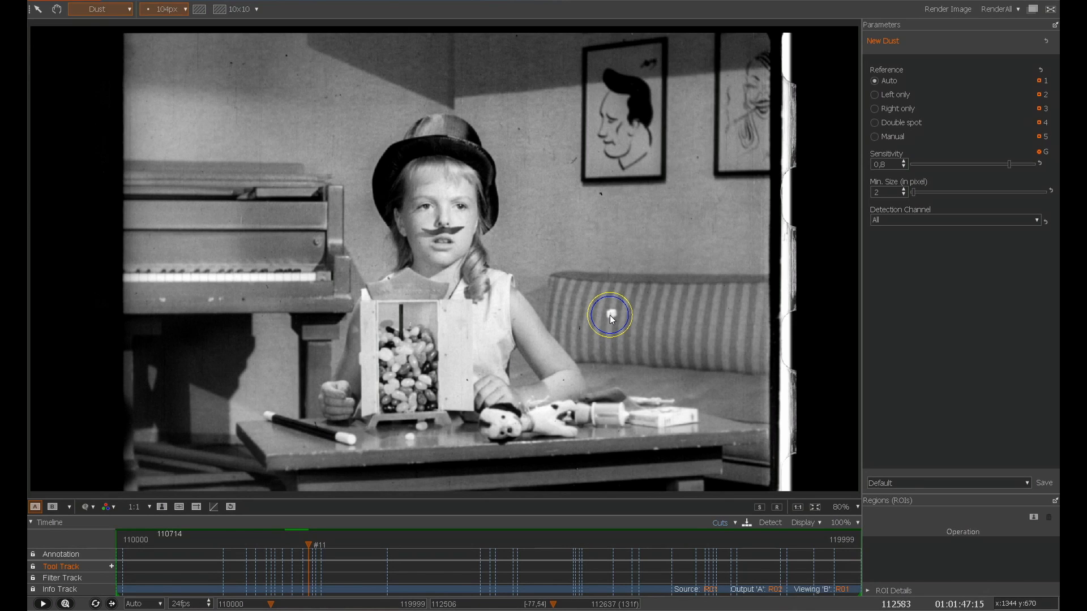
pyautogui.scroll(2, 609, 314)
pyautogui.scroll(2, 609, 315)
pyautogui.scroll(2, 610, 315)
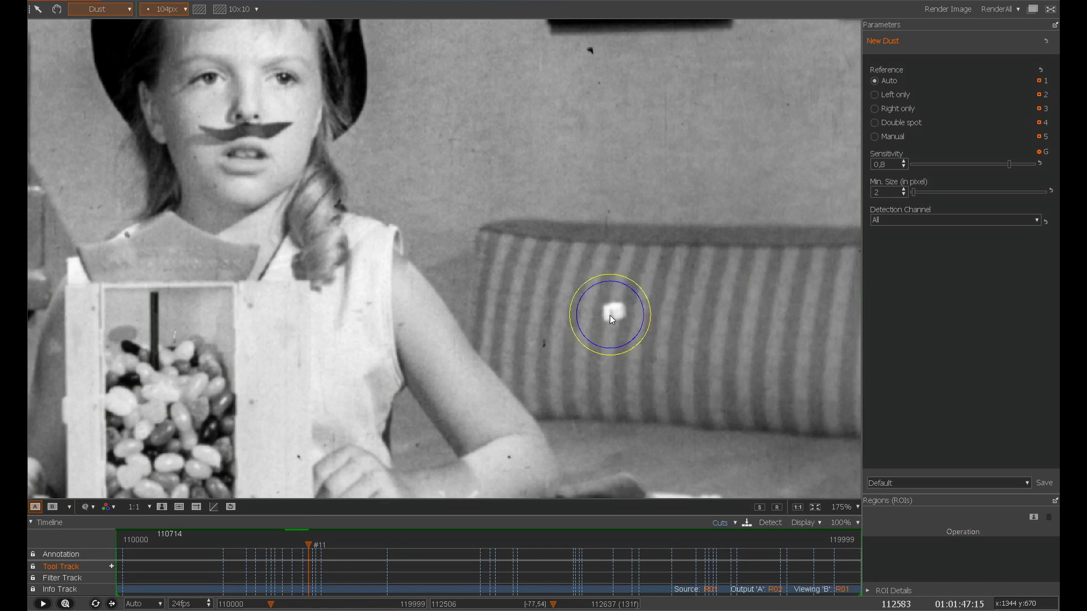
pyautogui.press('[')
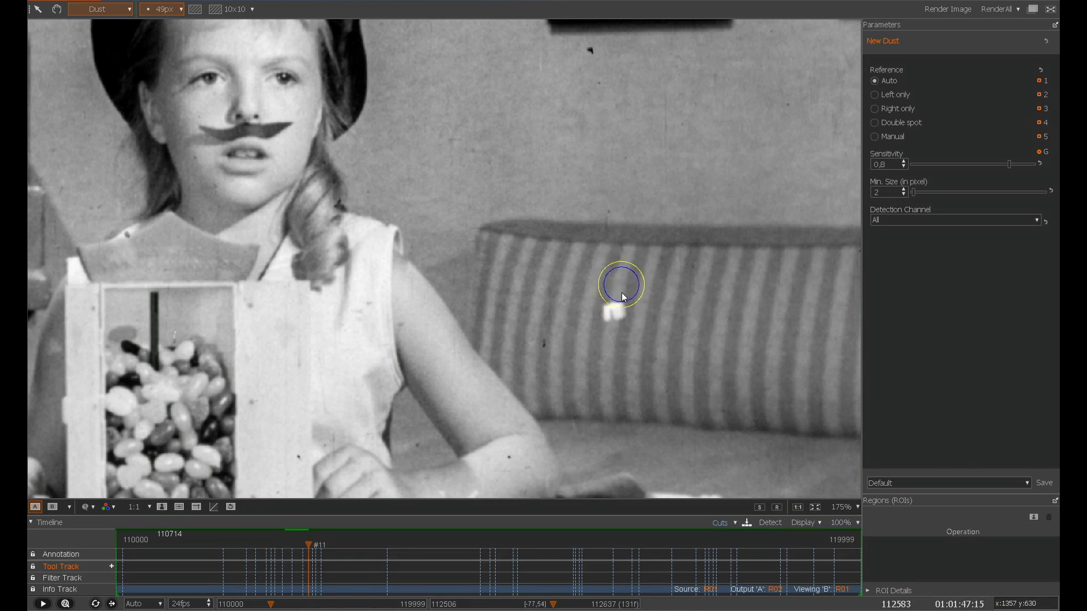
pyautogui.scroll(-1, 617, 311)
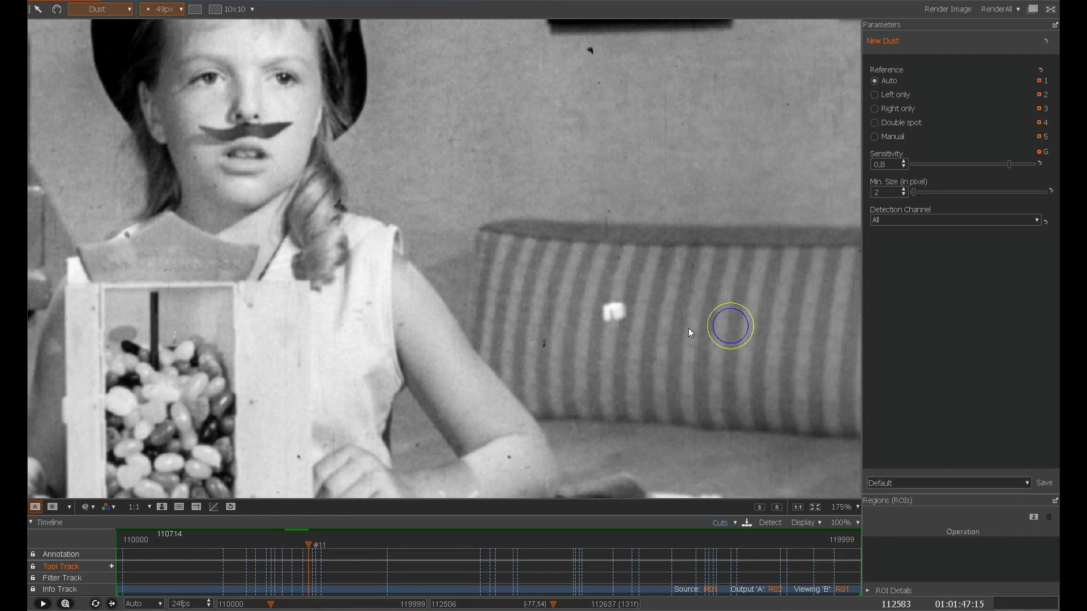
pyautogui.click(618, 316)
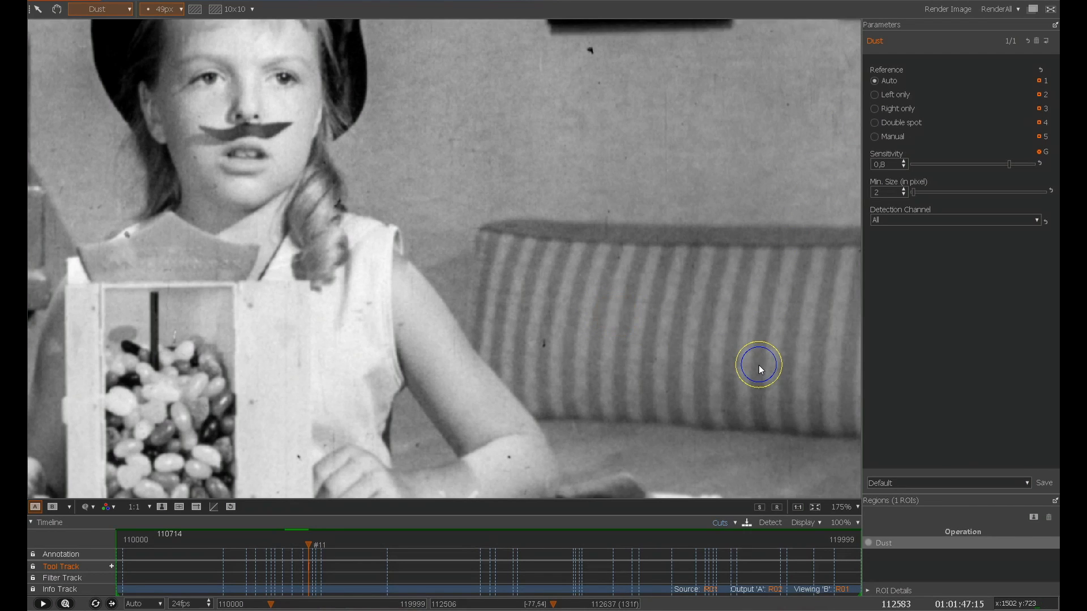
pyautogui.scroll(-2, 661, 272)
pyautogui.scroll(-1, 655, 273)
pyautogui.press('Right')
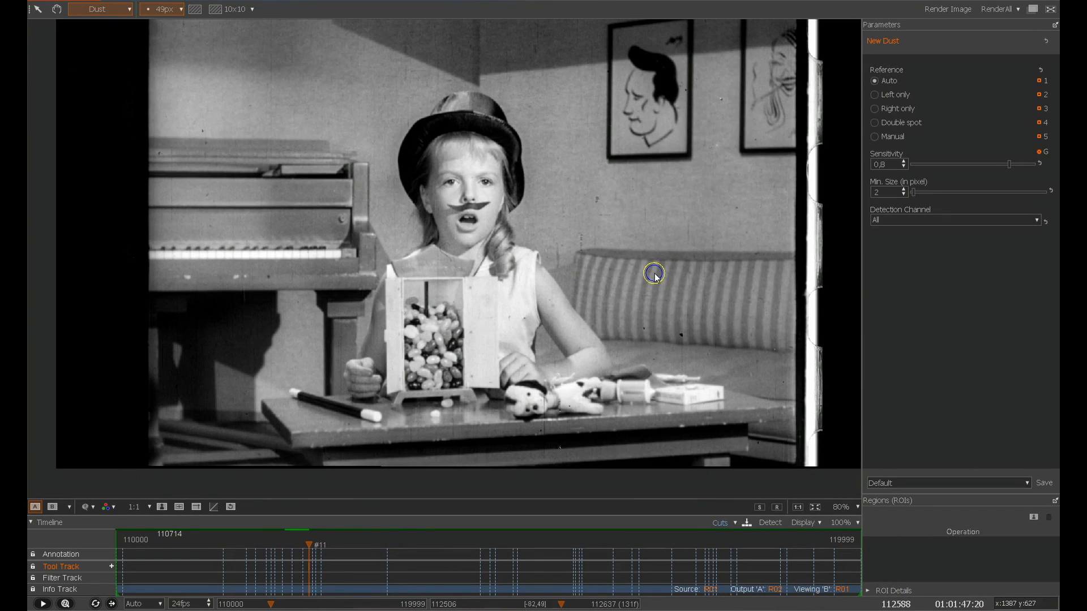
pyautogui.click(593, 200)
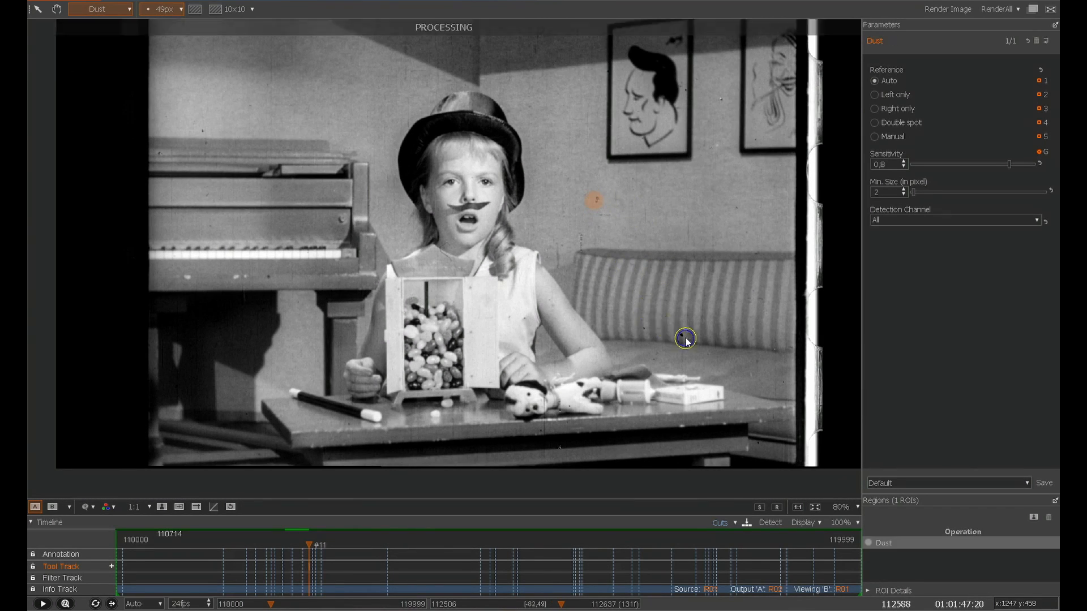
pyautogui.press('Right')
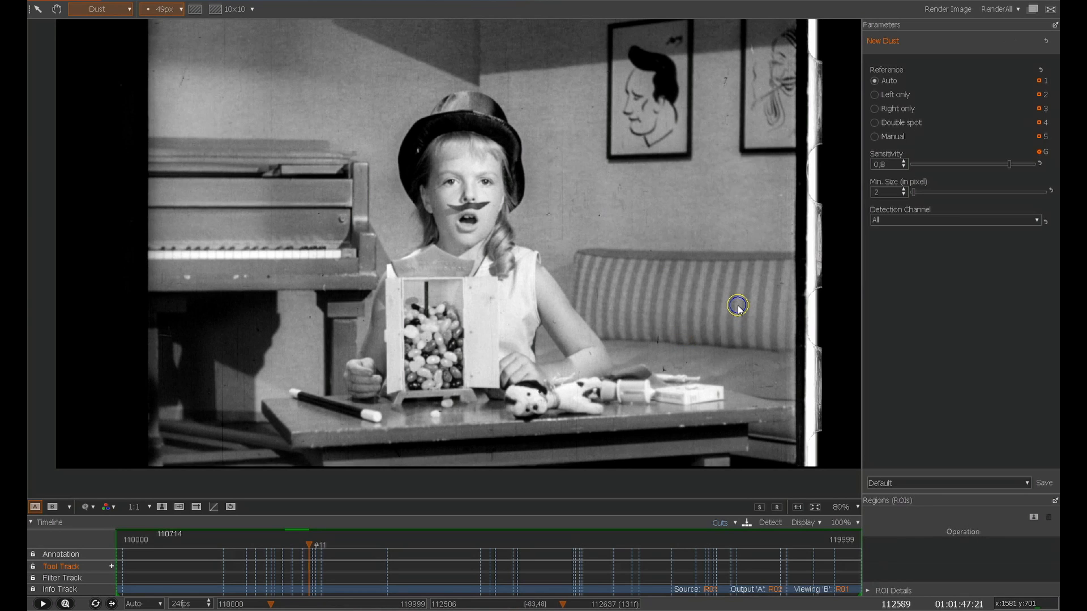
pyautogui.press('Right')
pyautogui.press('Right')
pyautogui.press('Right')
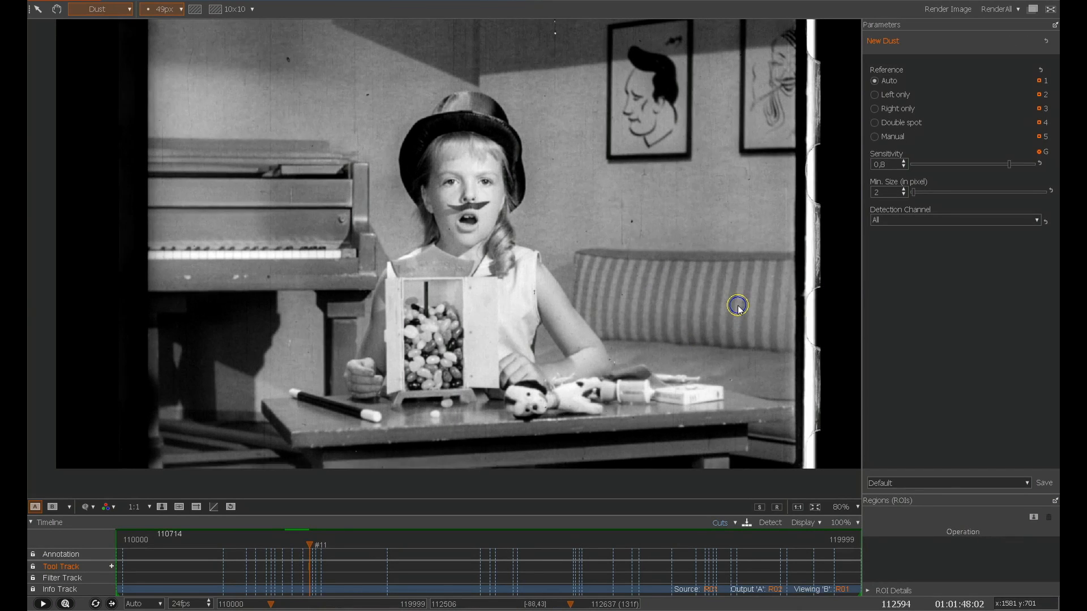
pyautogui.scroll(3, 304, 553)
# Return to frame 112592 and delete the hand-placed dust fixes from the tool track.
pyautogui.click(489, 563)
pyautogui.scroll(5, 489, 559)
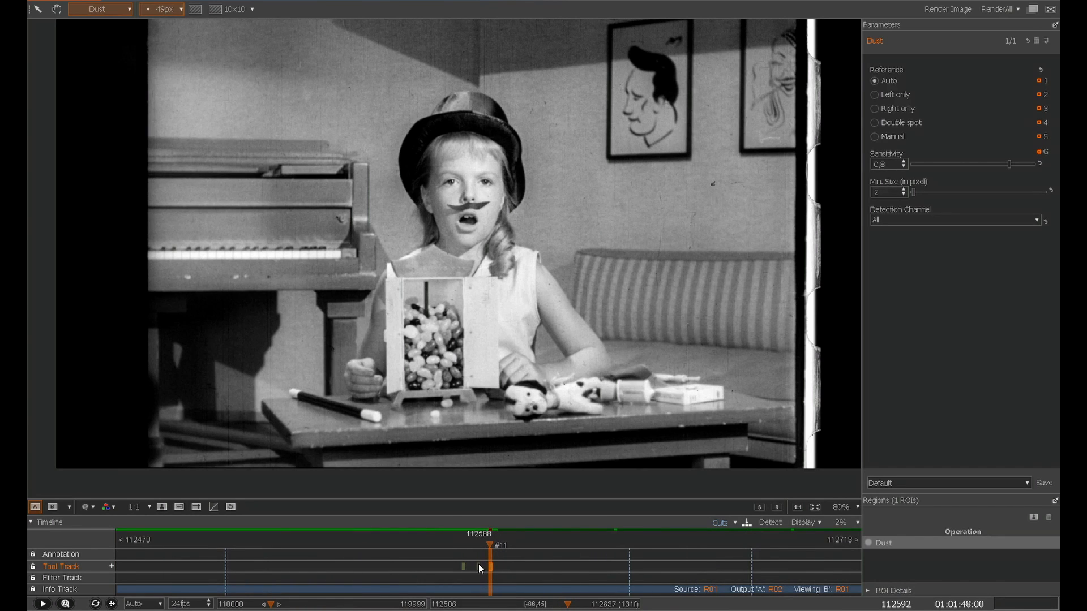
pyautogui.press('Delete')
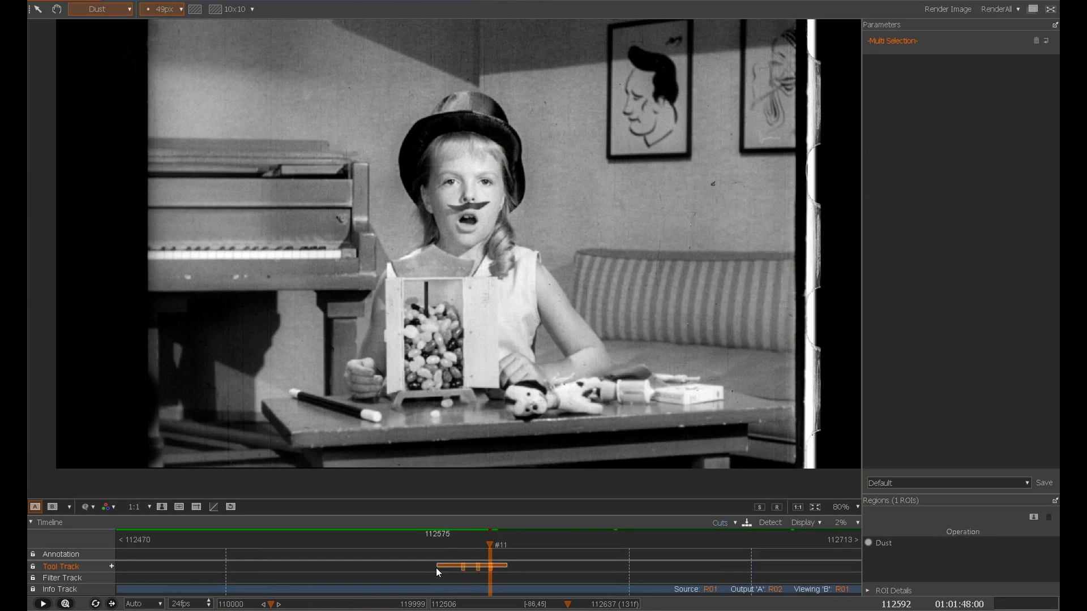
# Add a Dust filter to the shot on the Filter Track and step through frames to check it.
pyautogui.click(64, 577)
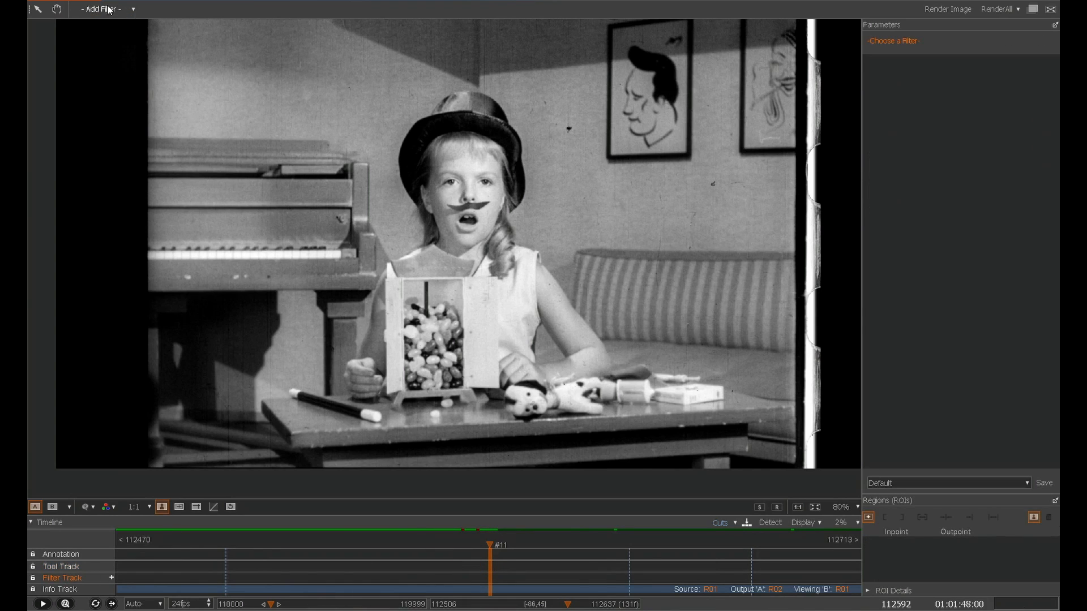
pyautogui.click(103, 9)
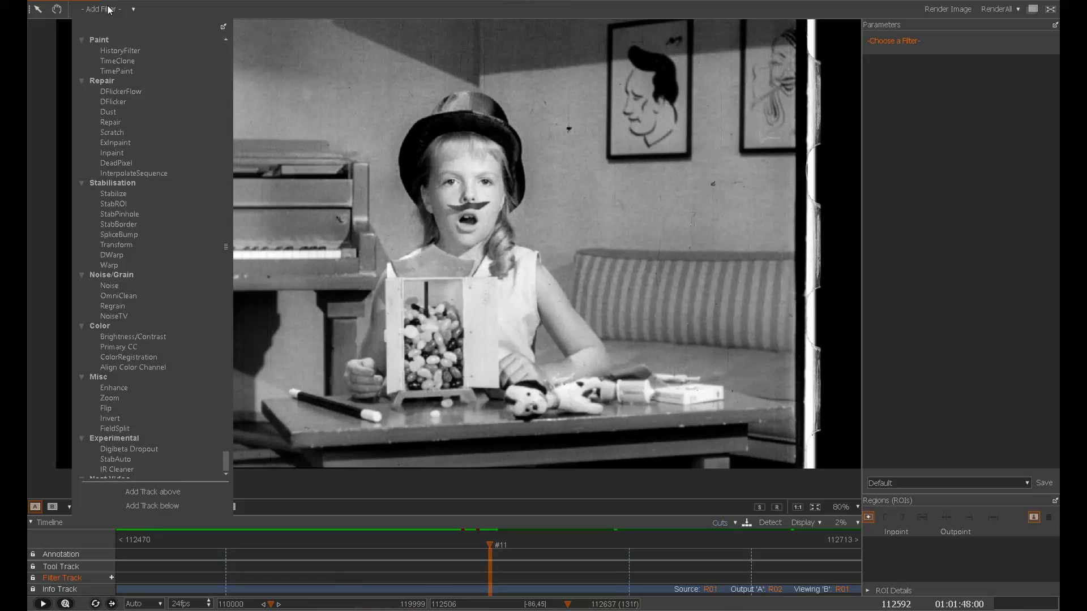
pyautogui.click(110, 111)
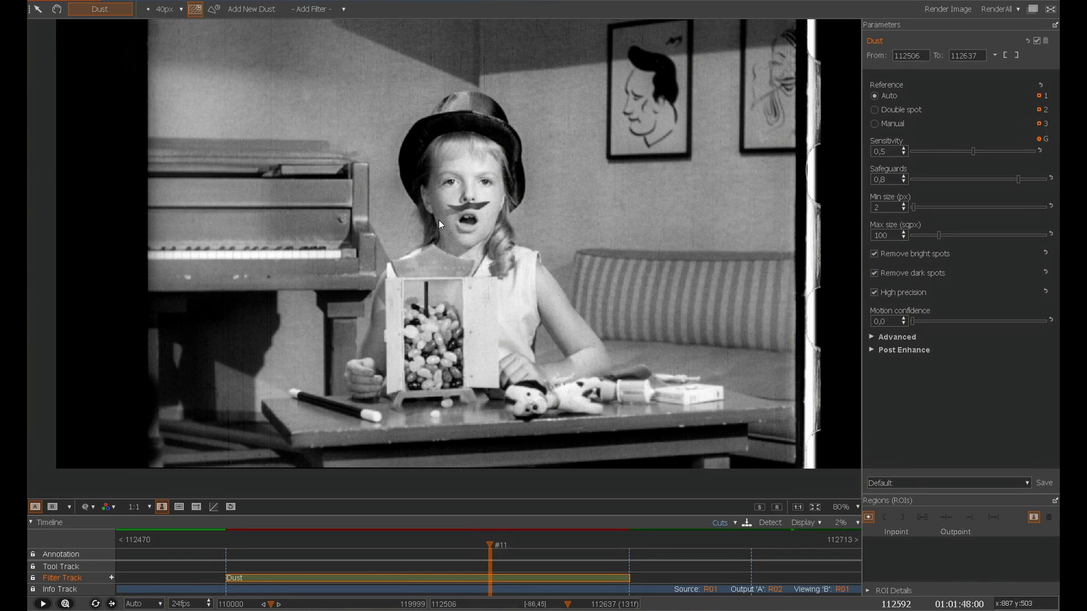
pyautogui.press('Right')
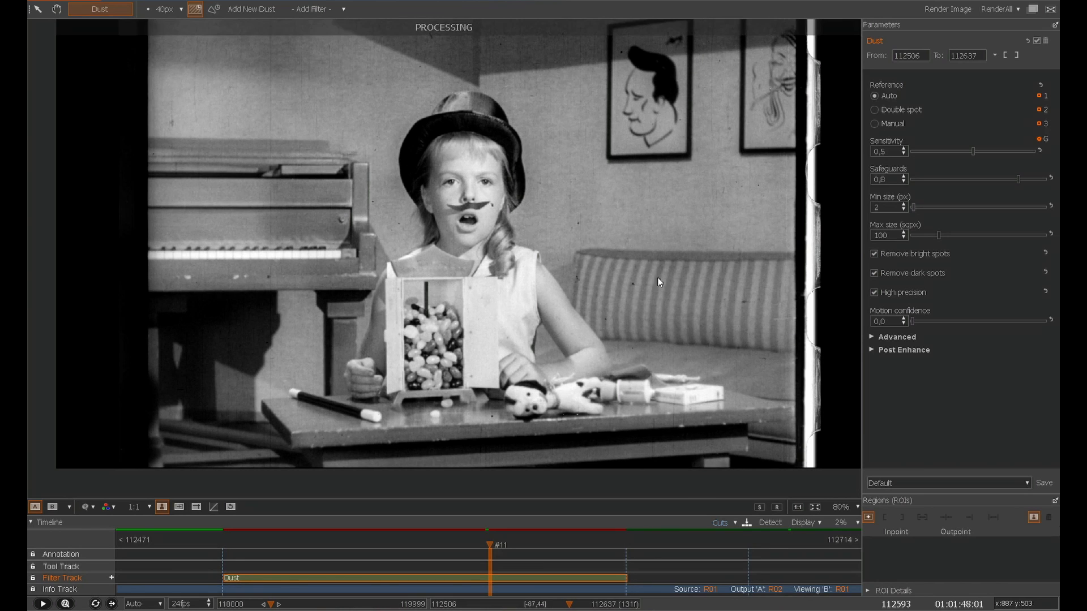
pyautogui.press('Right')
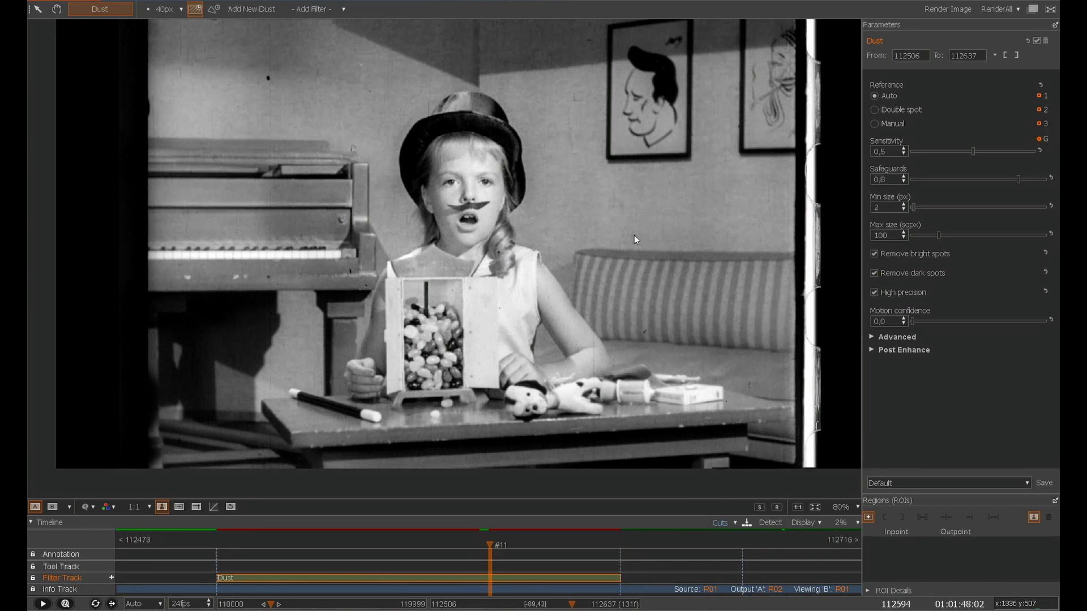
pyautogui.press('Right')
pyautogui.press('Right')
pyautogui.press('Right')
# Switch the viewer compare mode to show detected dust in red and scrub ahead to a later shot.
pyautogui.click(70, 507)
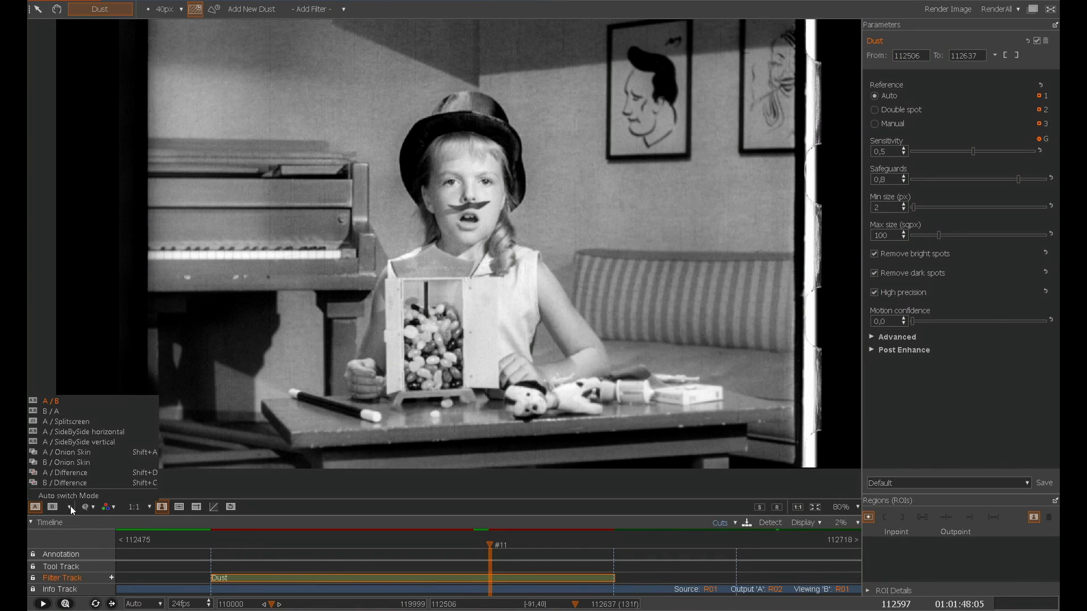
pyautogui.click(66, 477)
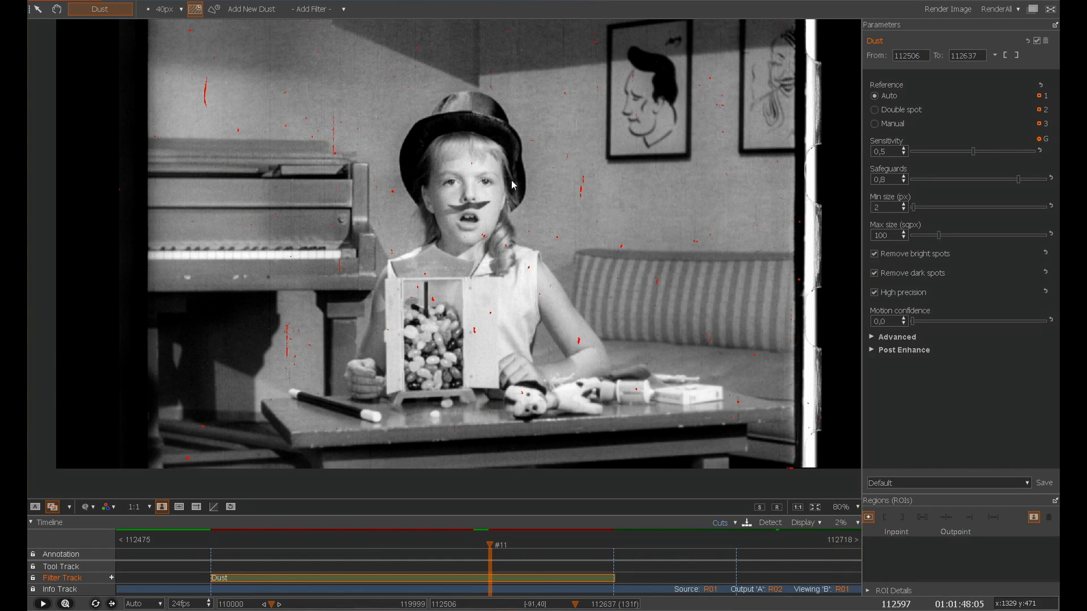
pyautogui.press('Right')
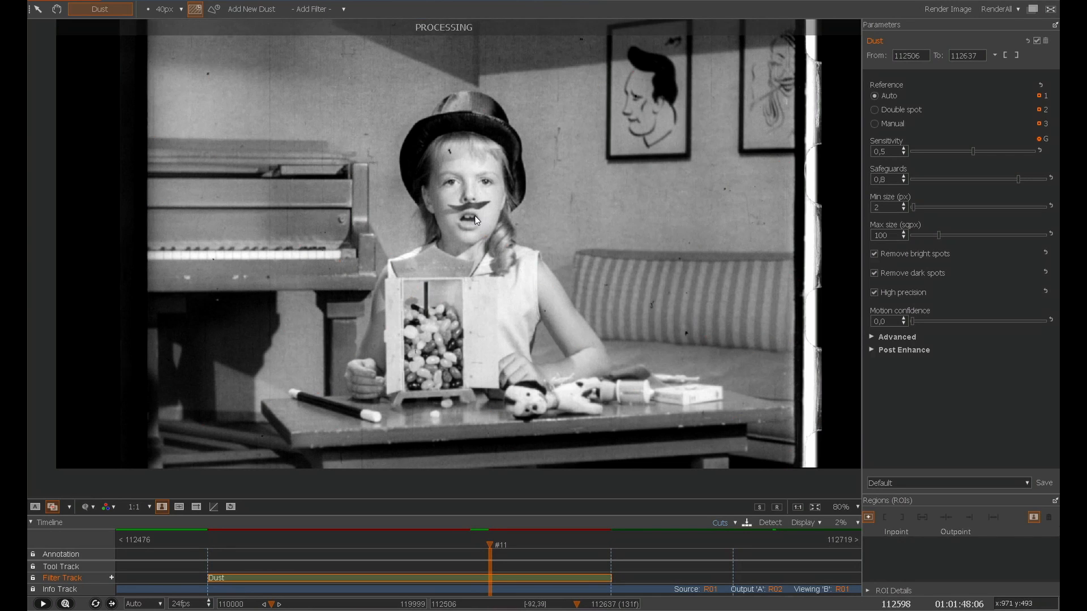
pyautogui.press('Right')
pyautogui.press('Right')
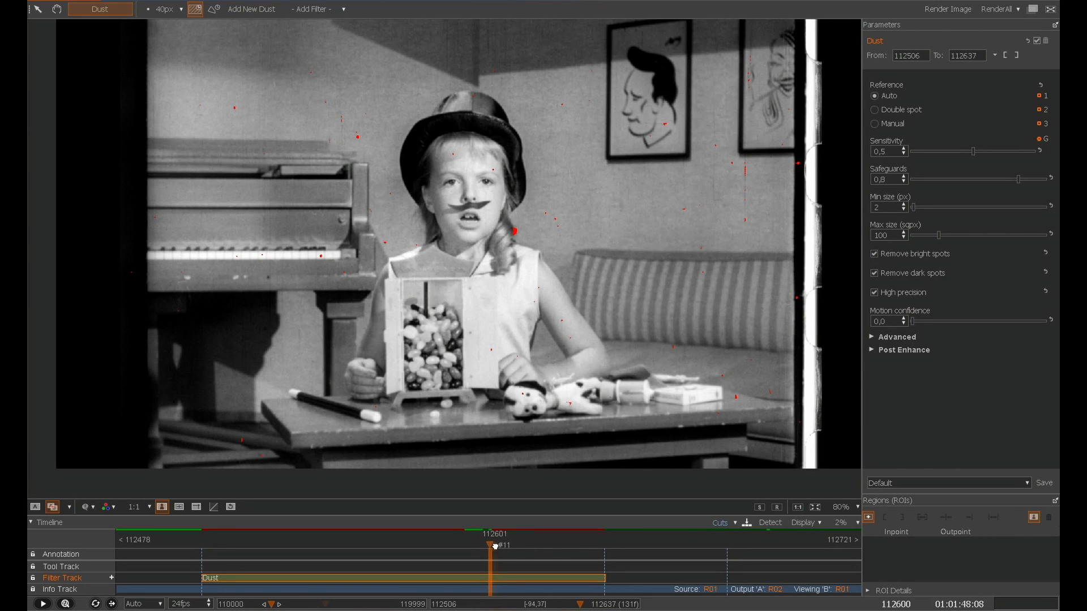
pyautogui.moveTo(499, 546)
pyautogui.mouseDown()
pyautogui.moveTo(735, 552)
pyautogui.moveTo(828, 528)
pyautogui.mouseUp()
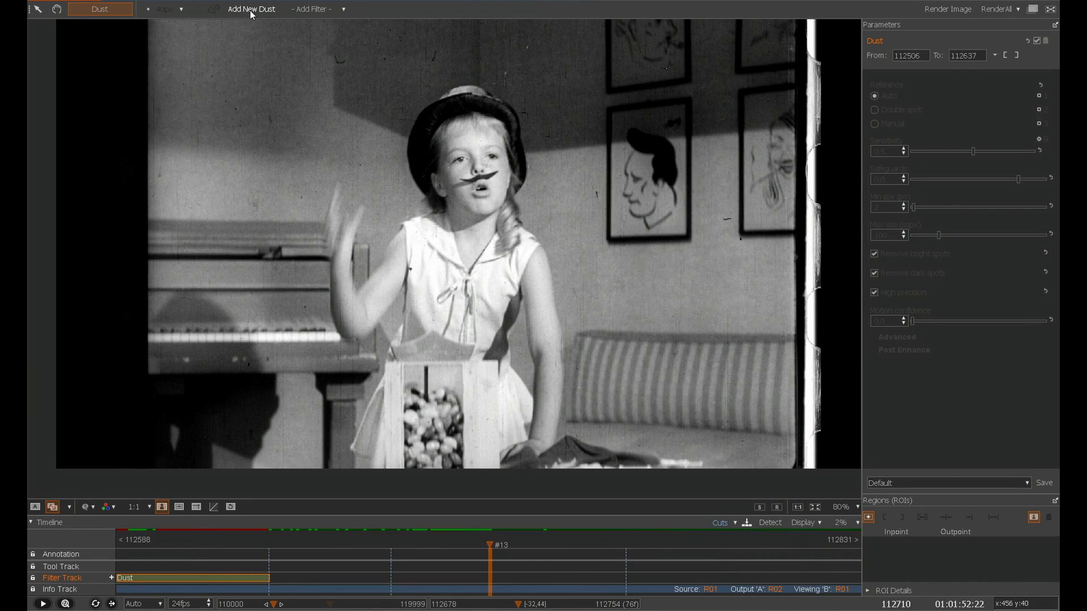
# Add a second Dust filter for this shot and raise its motion confidence to 1.0.
pyautogui.click(250, 9)
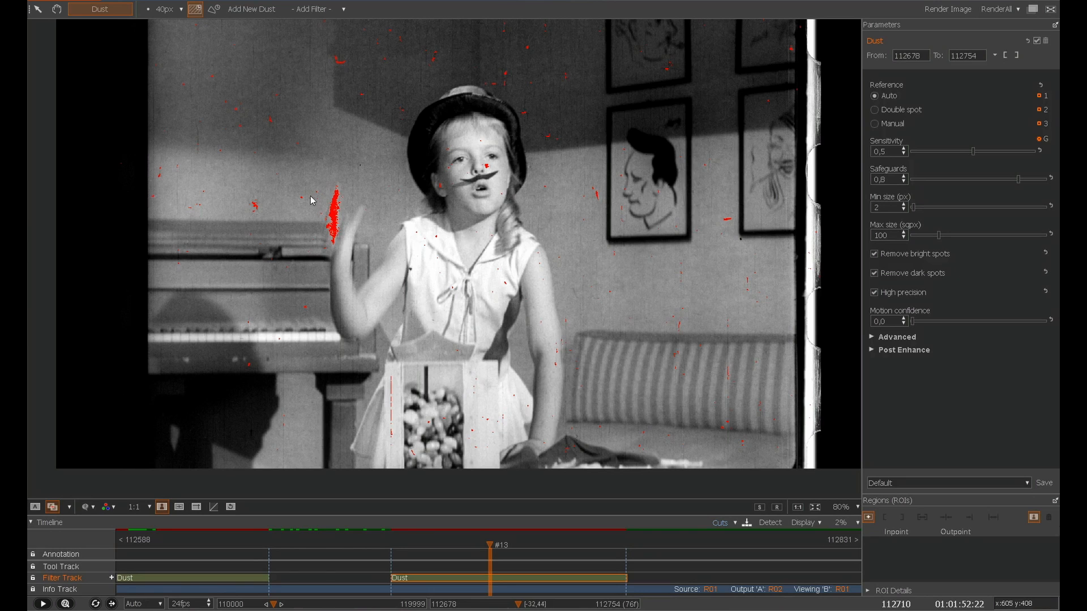
pyautogui.press('Left')
pyautogui.press('Right')
pyautogui.moveTo(915, 325); pyautogui.dragTo(930, 321)
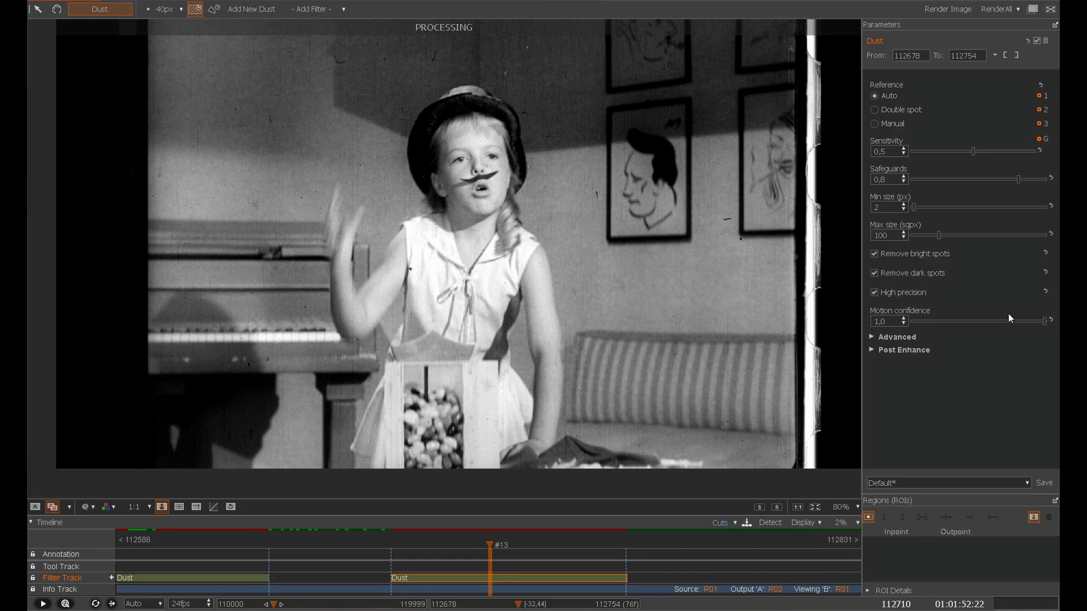
# Play the clip to review the dust cleanup and stop playback.
pyautogui.press('Right')
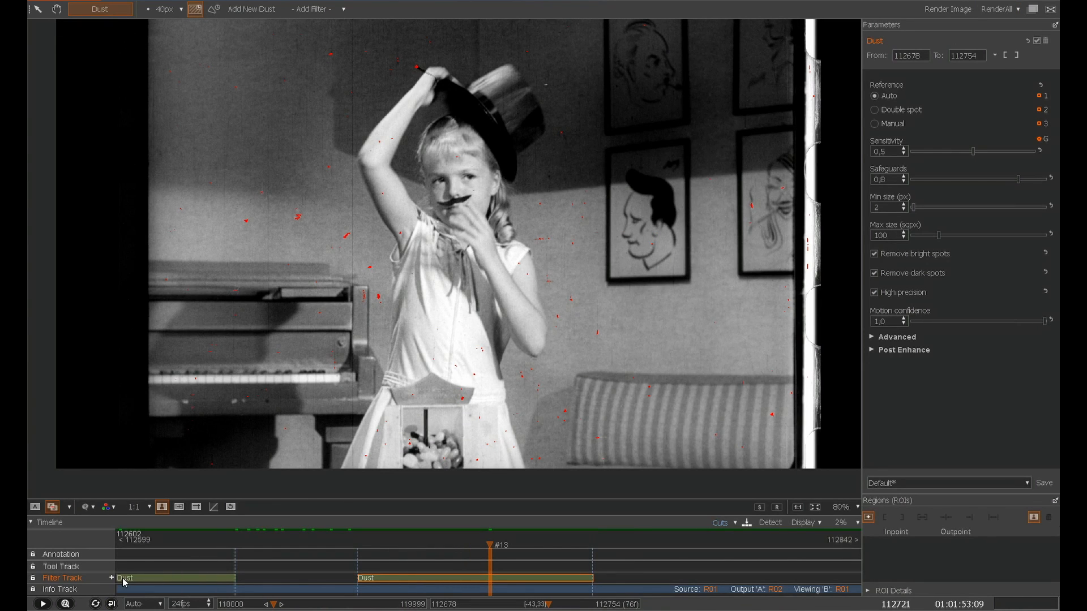
pyautogui.press('space')
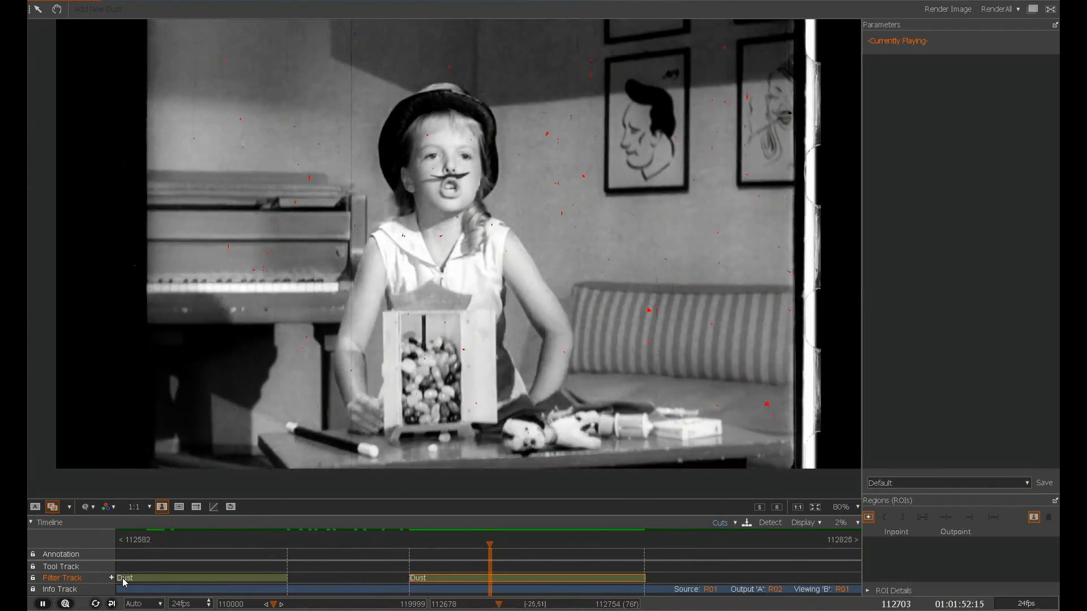
pyautogui.press('space')
pyautogui.press('space')
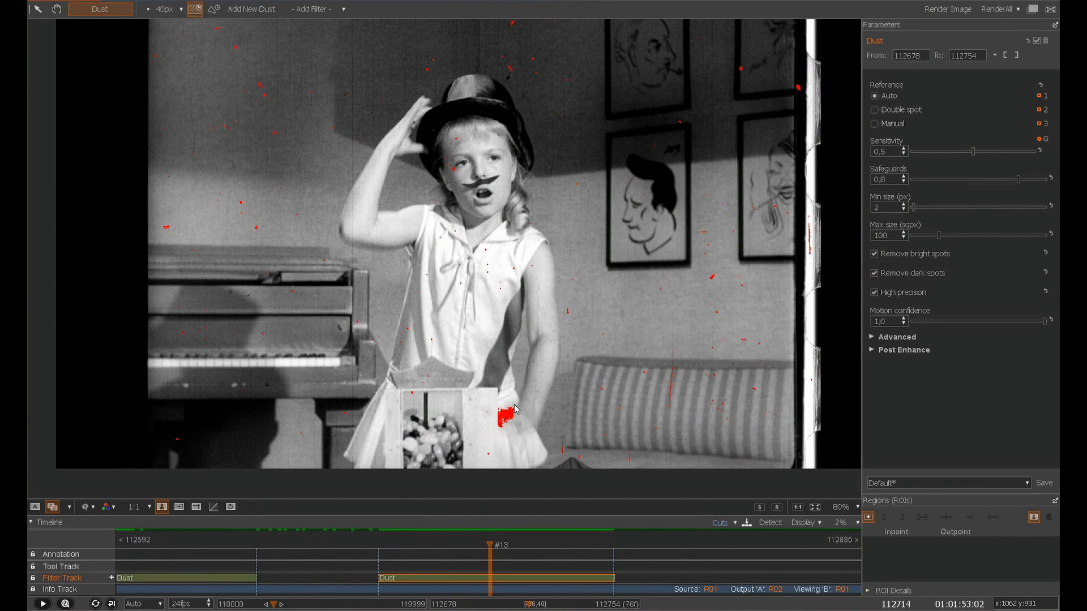
# Pick the History Brush on the Tool Track and paint away the false blob on the gumball machine.
pyautogui.click(75, 568)
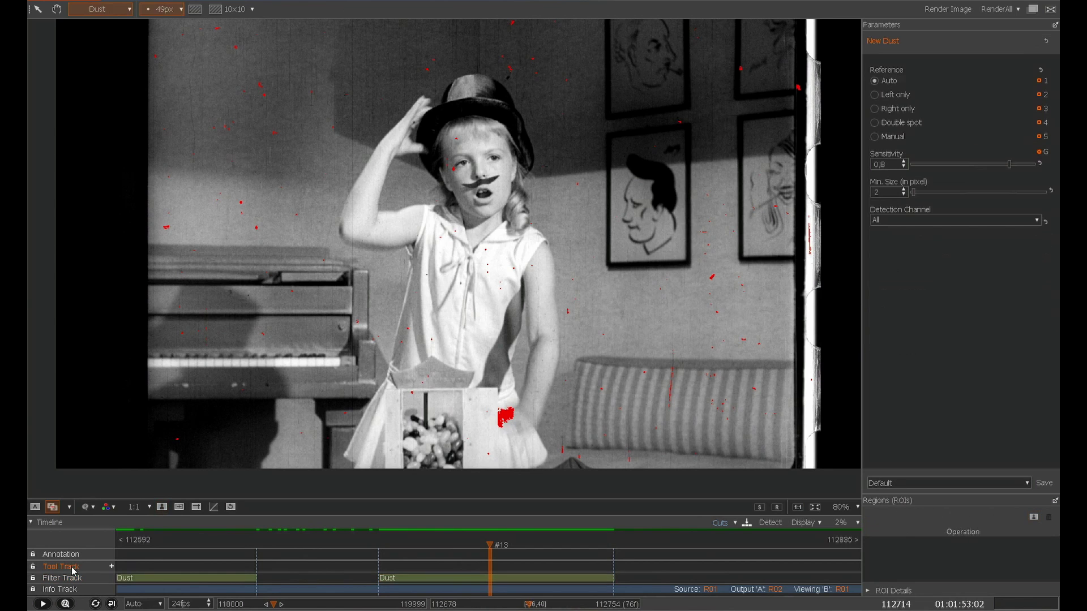
pyautogui.click(109, 12)
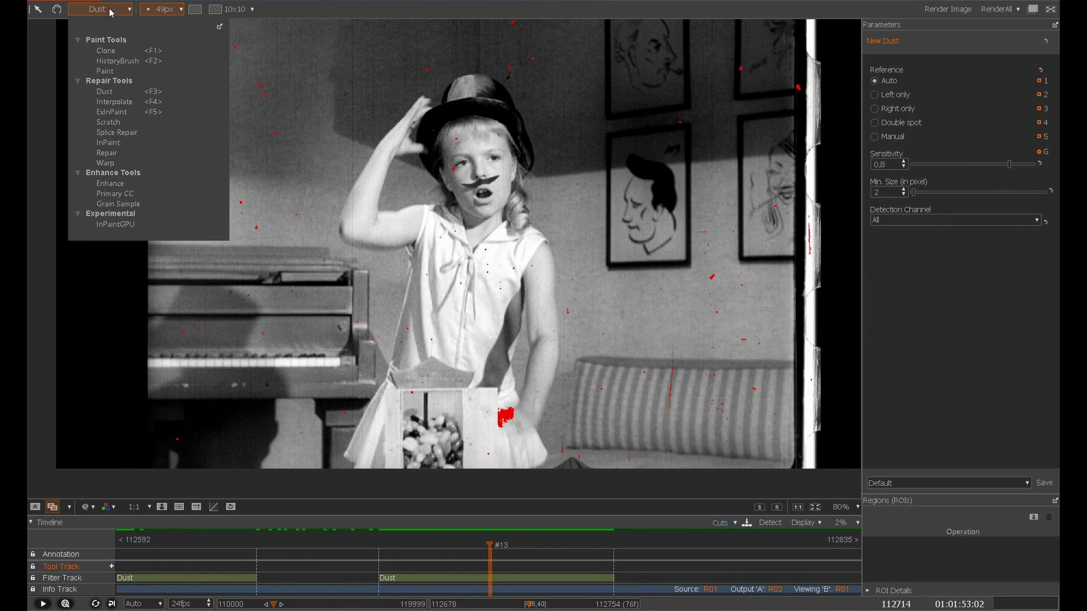
pyautogui.click(130, 64)
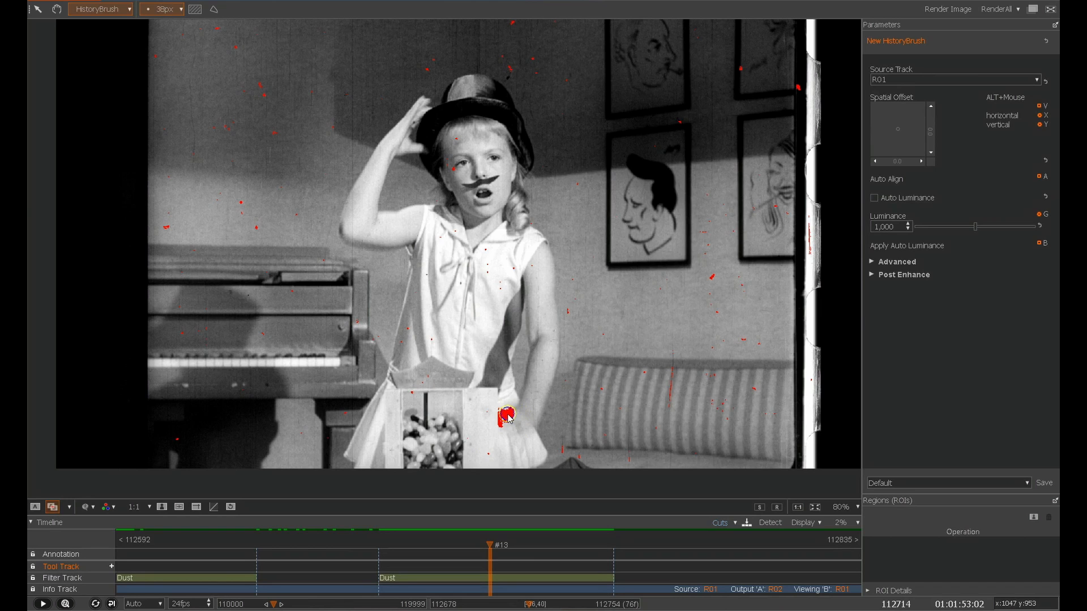
pyautogui.scroll(6, 508, 416)
pyautogui.click(507, 417)
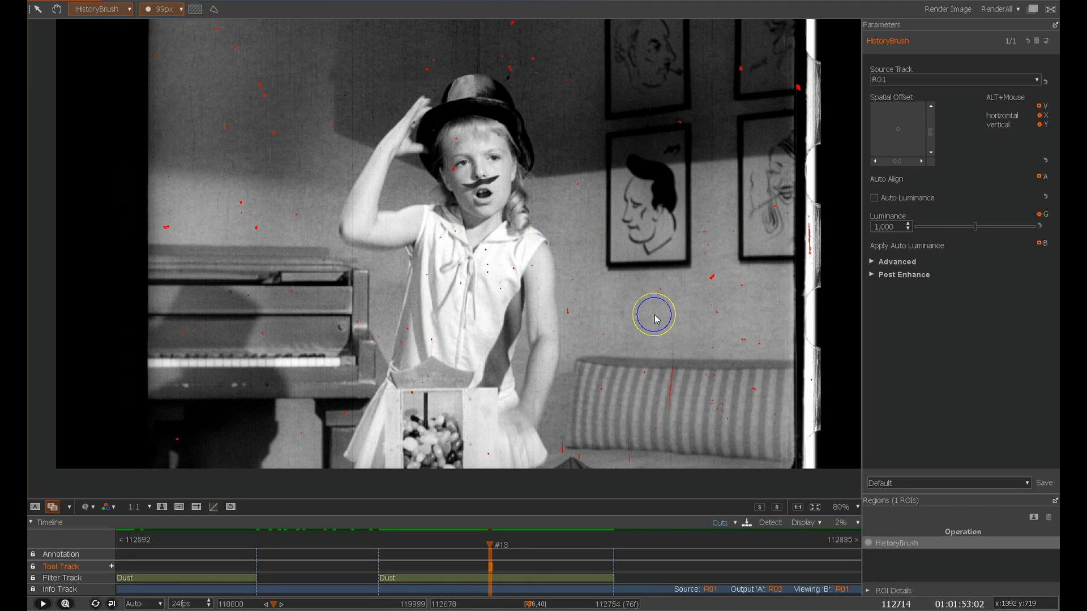
# Advance a few frames and paint out the red defect on the hat.
pyautogui.press('Right')
pyautogui.press('Right')
pyautogui.press('Right')
pyautogui.press('Right')
pyautogui.press('Right')
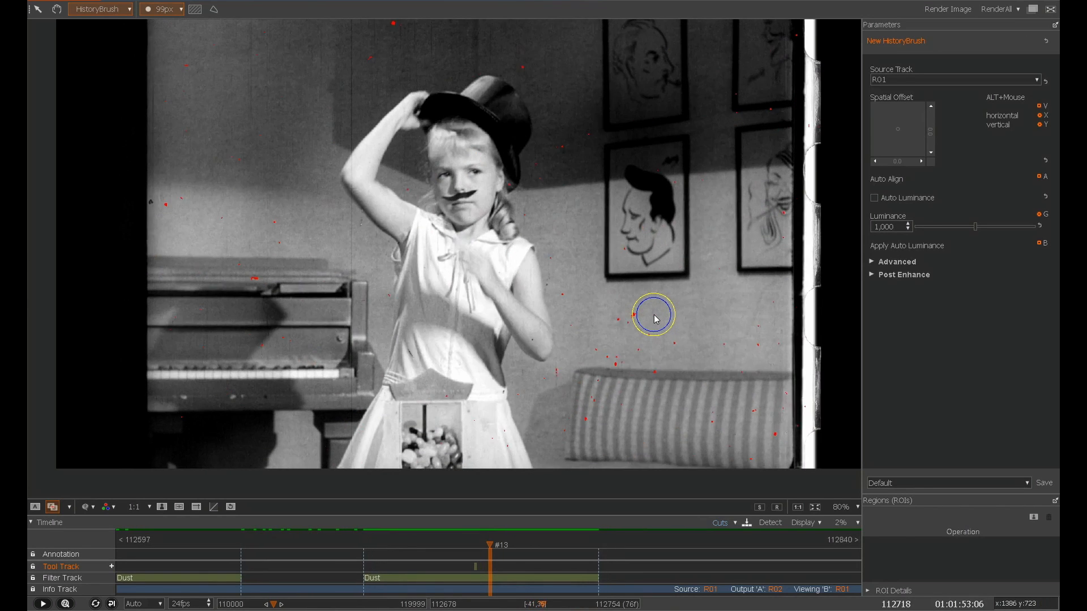
pyautogui.press('Right')
pyautogui.press('Right')
pyautogui.press('Right')
pyautogui.press('Right')
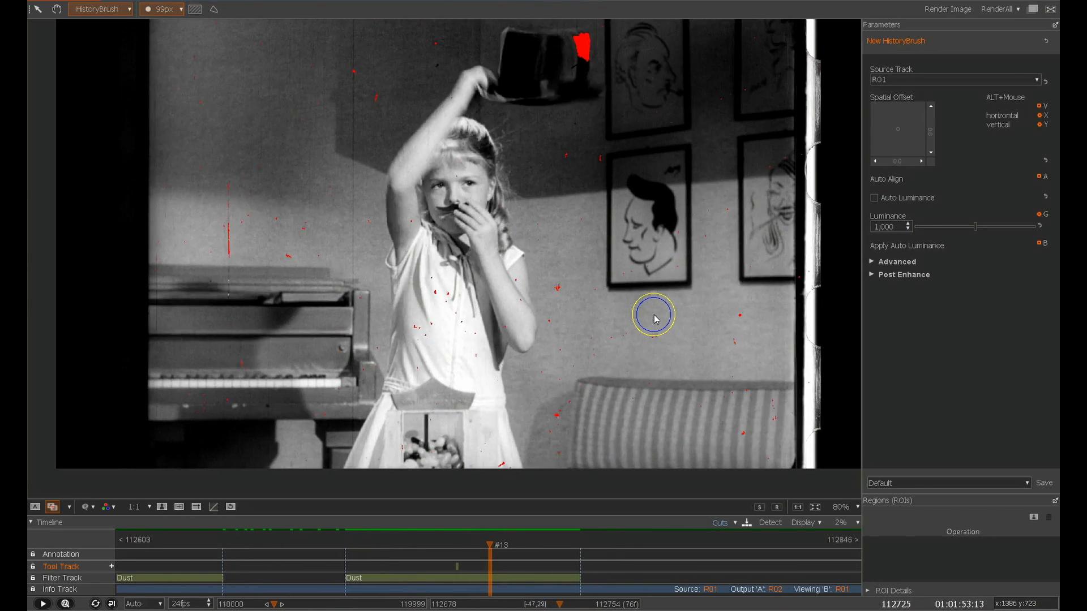
pyautogui.press('Right')
pyautogui.press('Right')
pyautogui.click(581, 44)
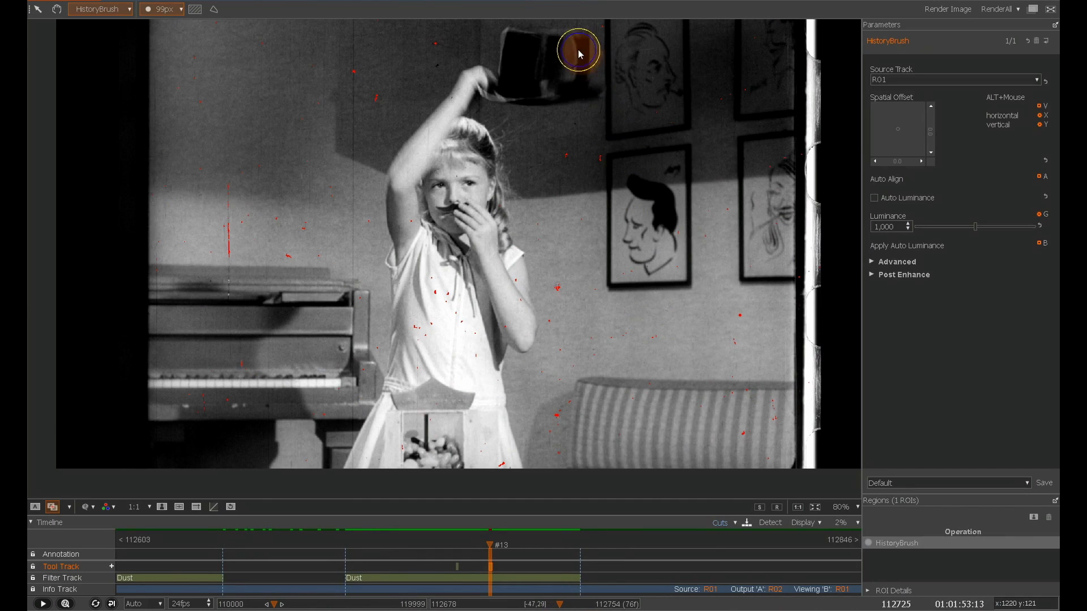
pyautogui.press('Left')
pyautogui.press('Left')
pyautogui.press('Left')
pyautogui.click(69, 507)
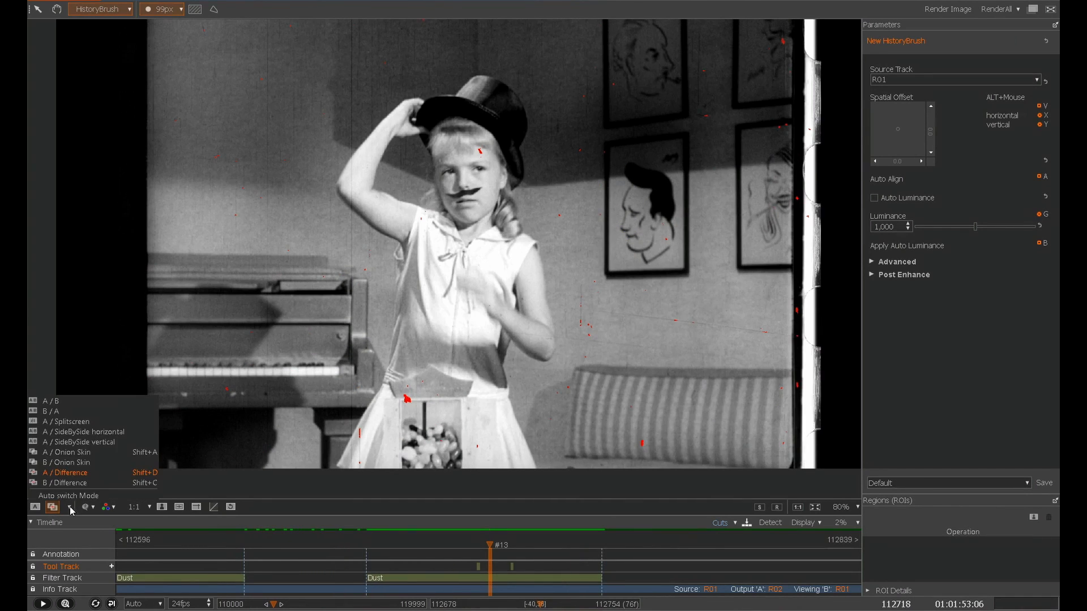
pyautogui.click(81, 432)
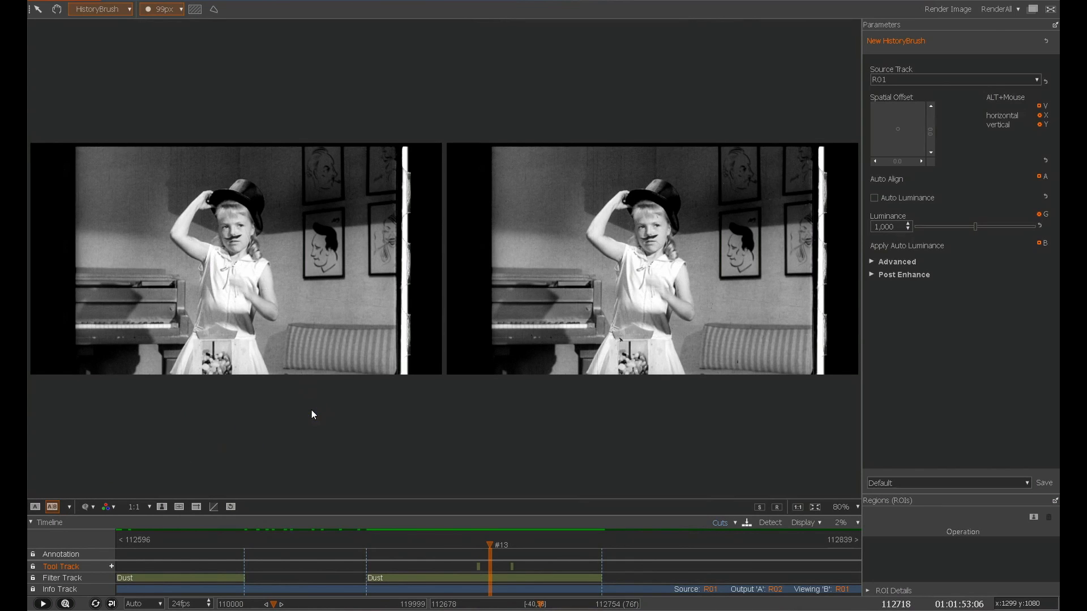
pyautogui.press('space')
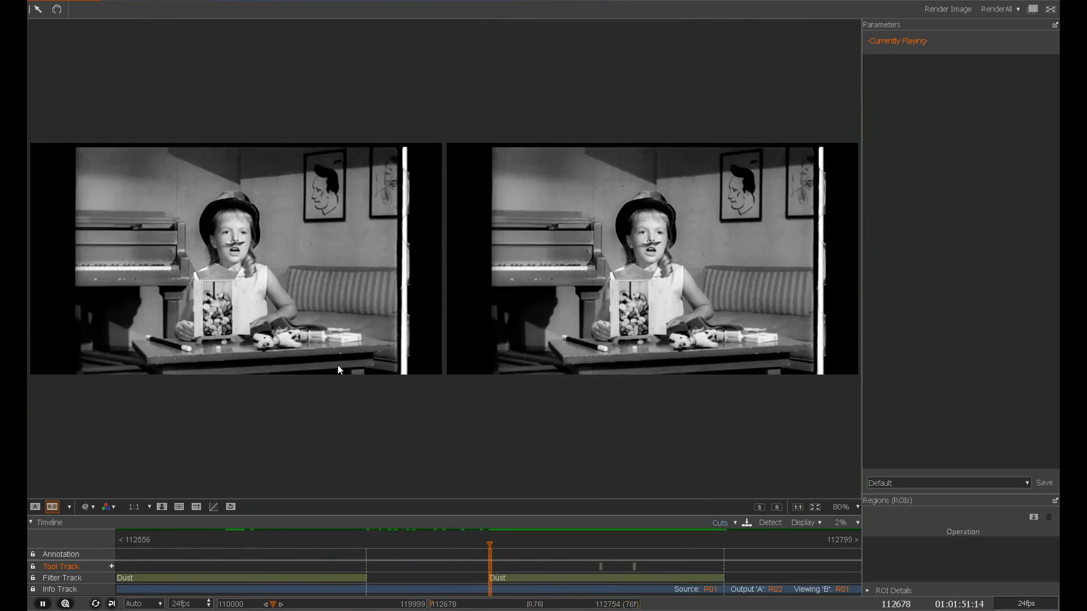
pyautogui.scroll(2, 350, 331)
pyautogui.scroll(2, 350, 331)
pyautogui.scroll(1, 348, 328)
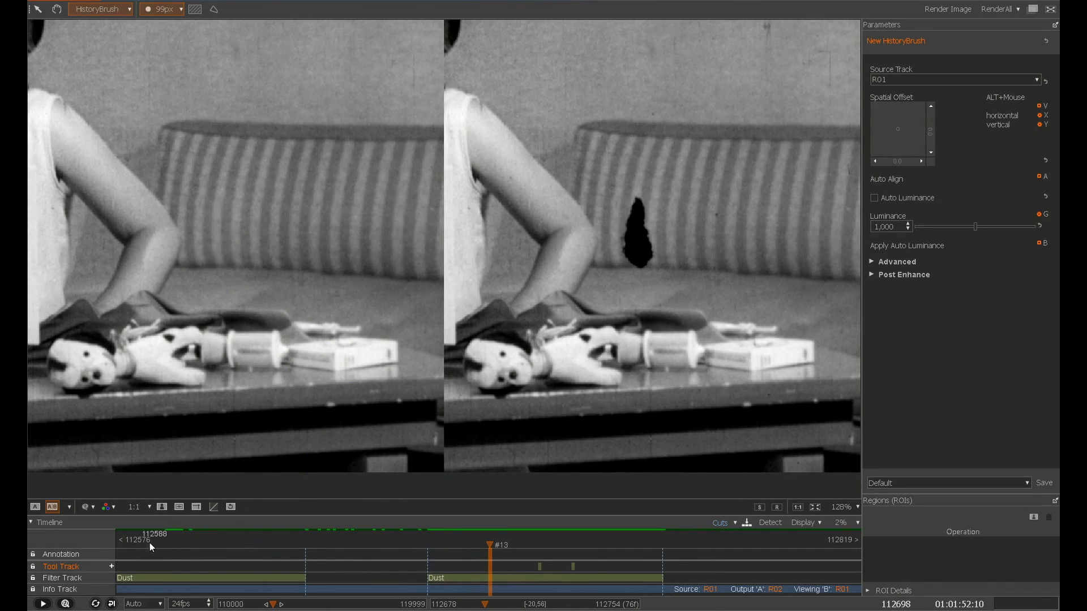
pyautogui.click(70, 507)
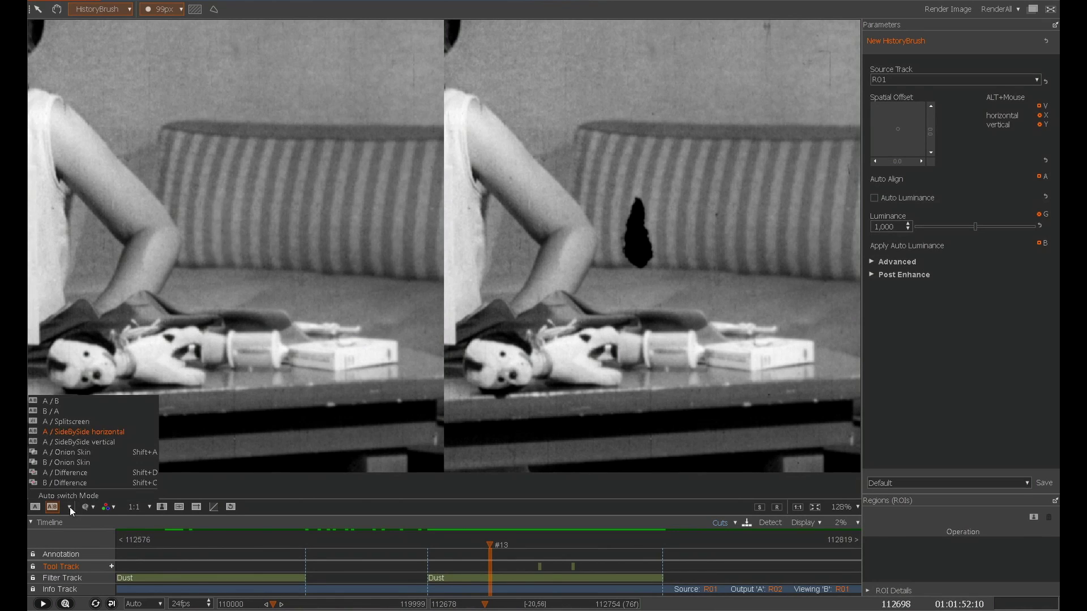
pyautogui.click(56, 404)
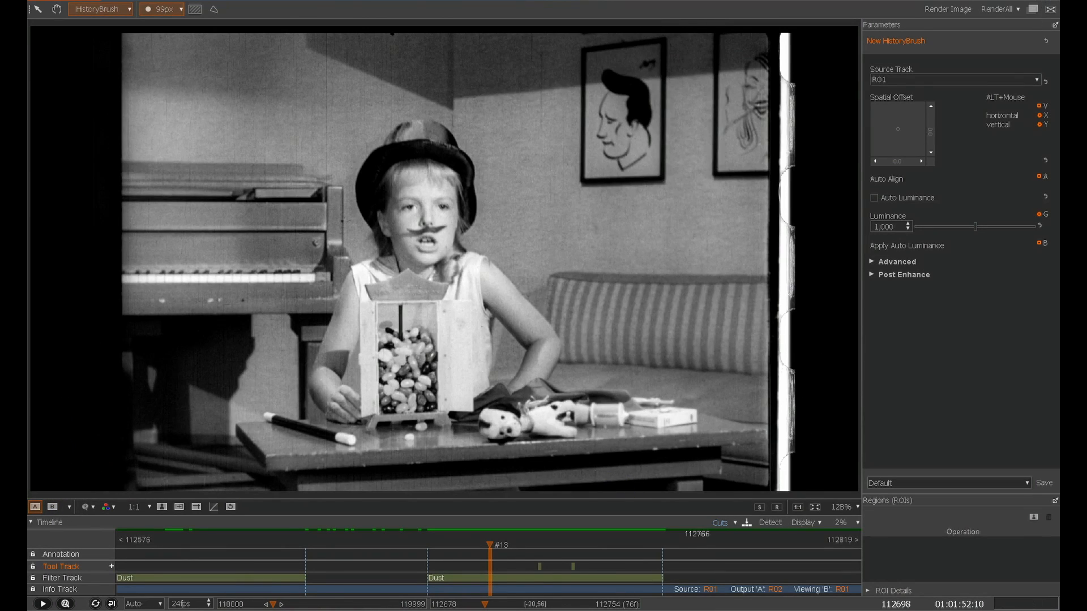
# Close this reel, add a Scratch filter to the binoculars shot and show its detections.
pyautogui.click(1050, 9)
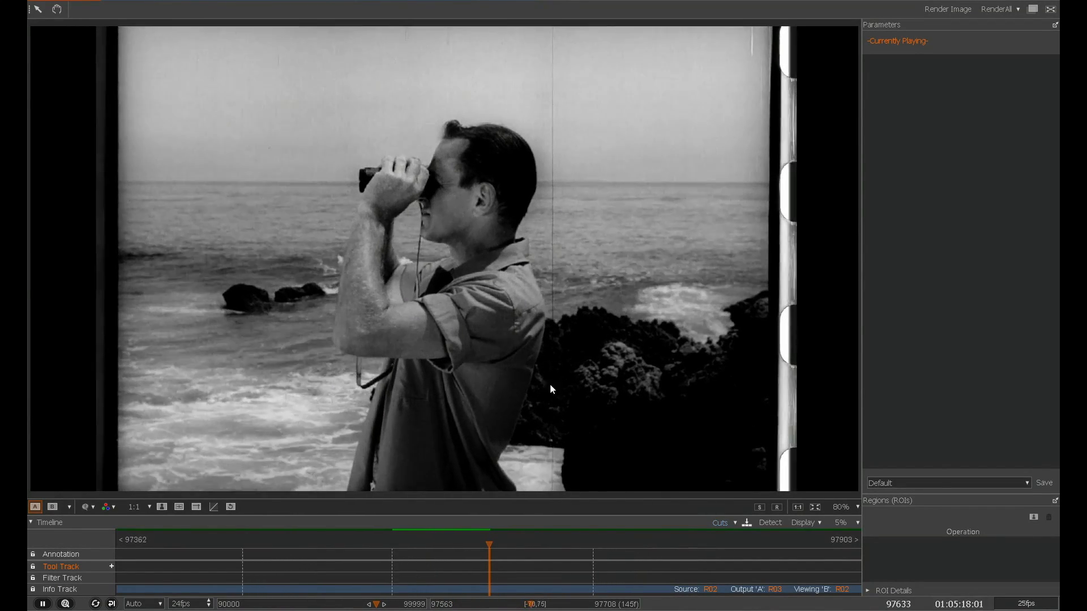
pyautogui.click(101, 9)
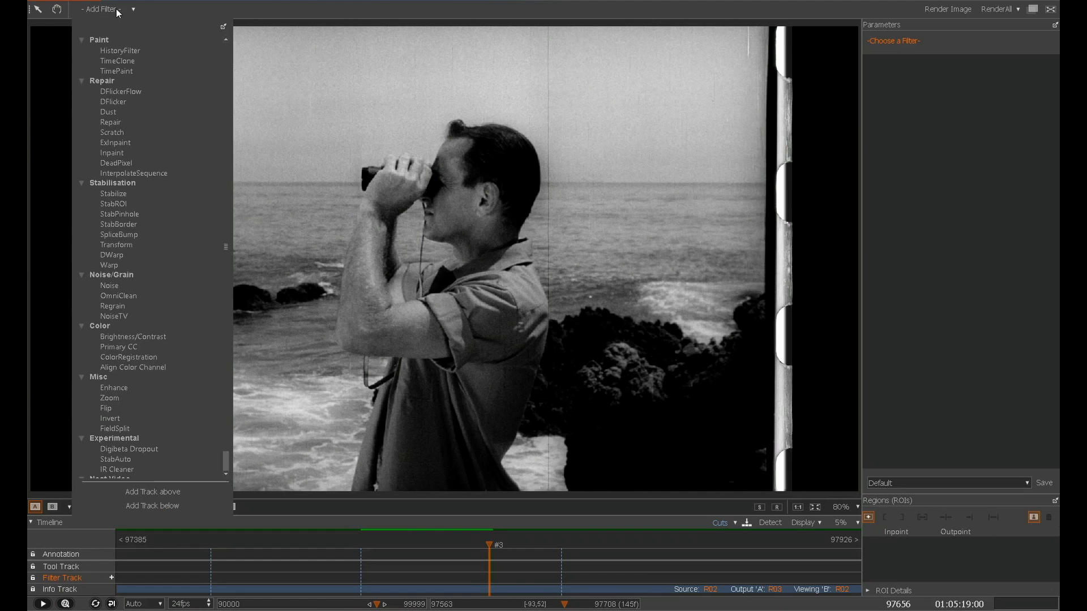
pyautogui.click(113, 134)
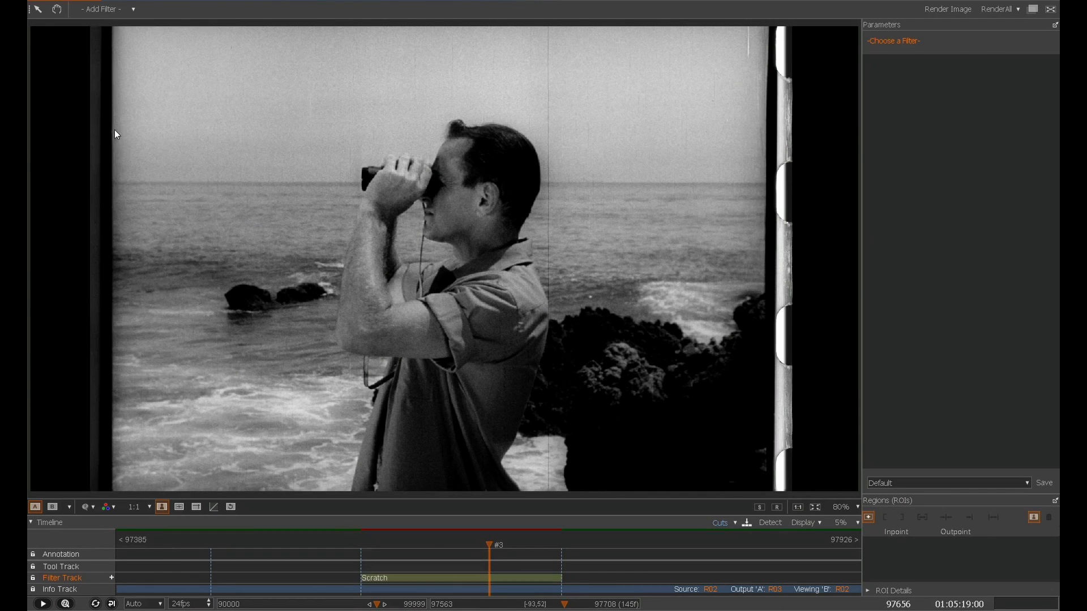
pyautogui.click(874, 105)
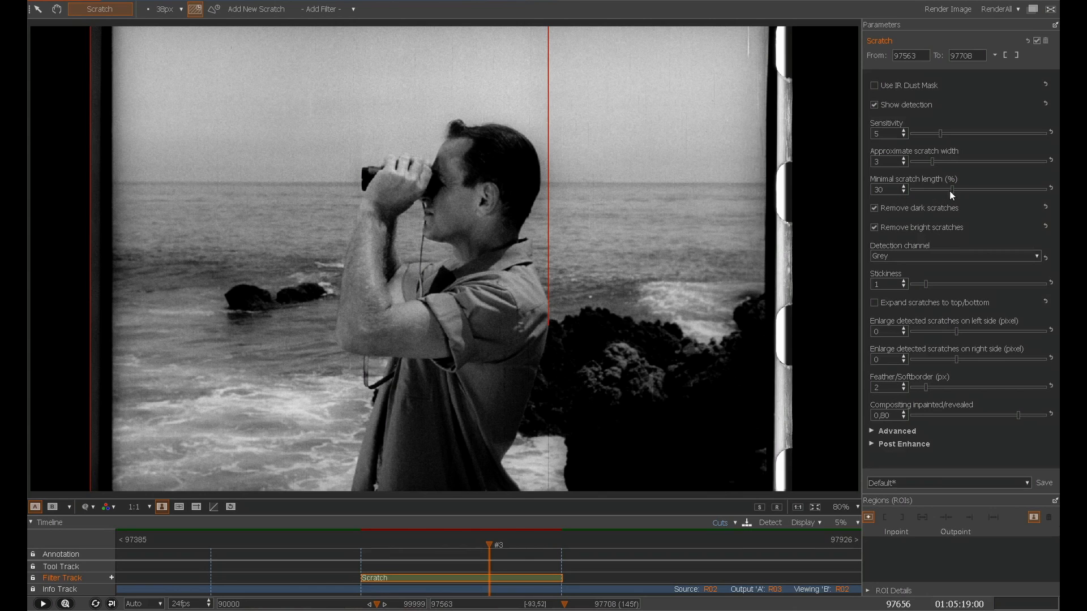
# Try a lower minimal scratch length, return it to 30, and expand scratches to top and bottom.
pyautogui.moveTo(951, 191); pyautogui.dragTo(918, 191)
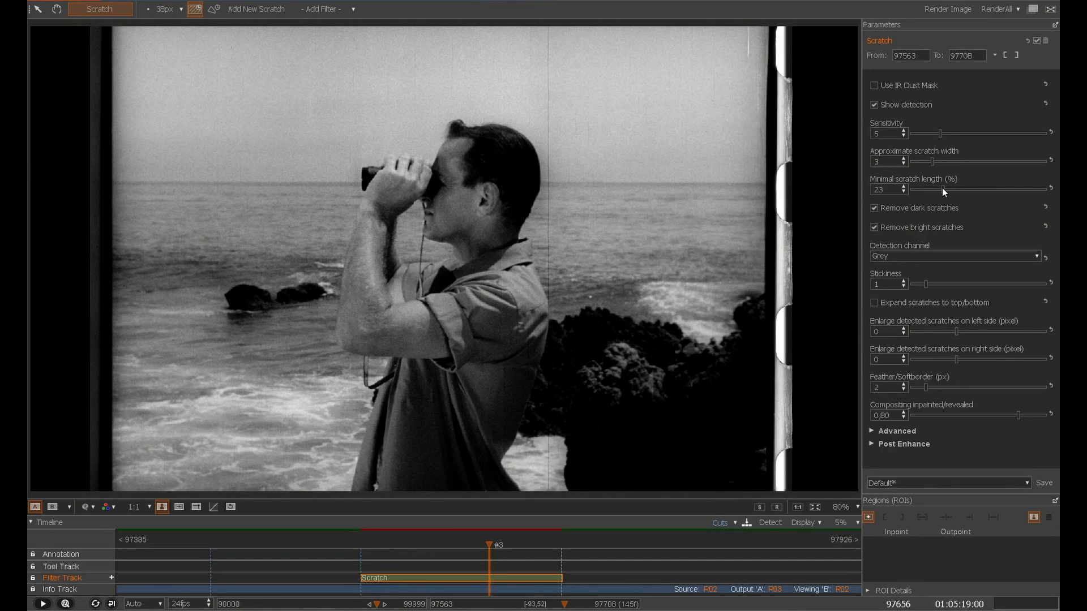
pyautogui.moveTo(949, 187); pyautogui.dragTo(953, 188)
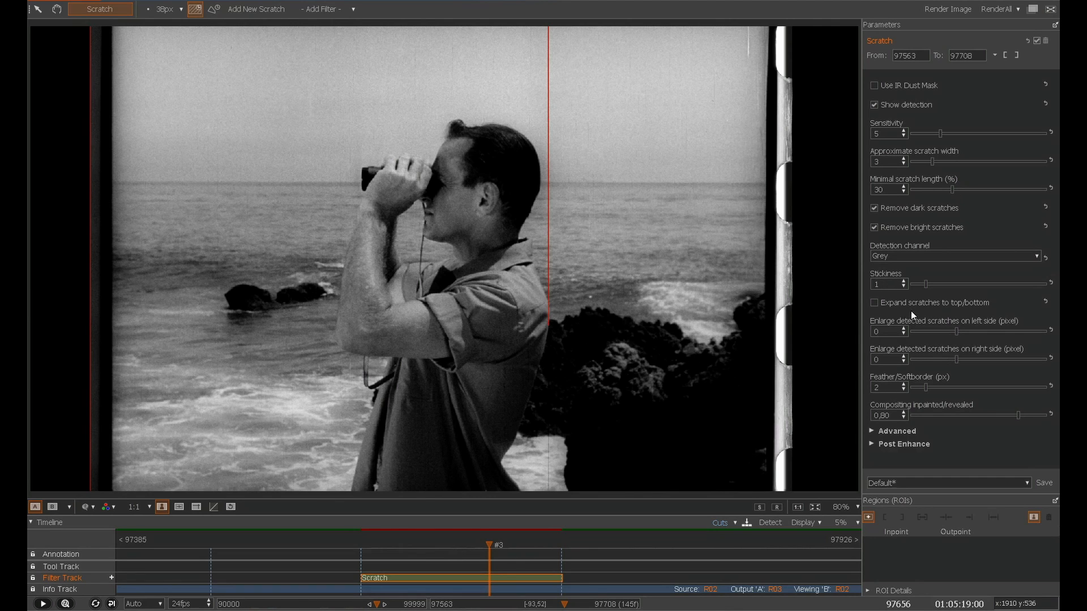
pyautogui.click(873, 303)
# Mark a scratch region over the vertical line through the man's shoulder and hide detection lines.
pyautogui.moveTo(534, 23); pyautogui.dragTo(565, 500)
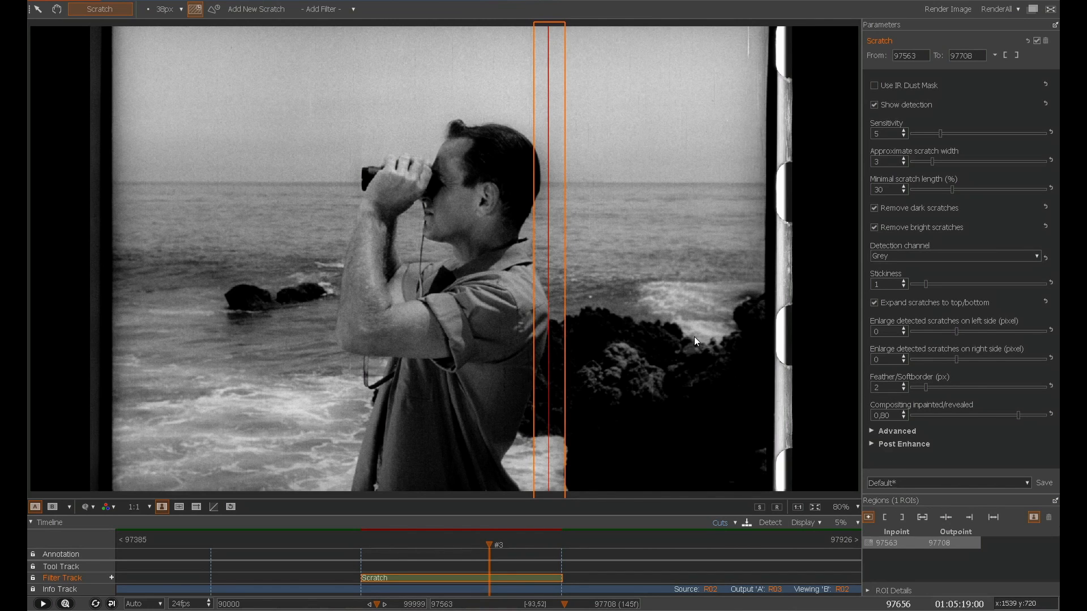
pyautogui.click(874, 105)
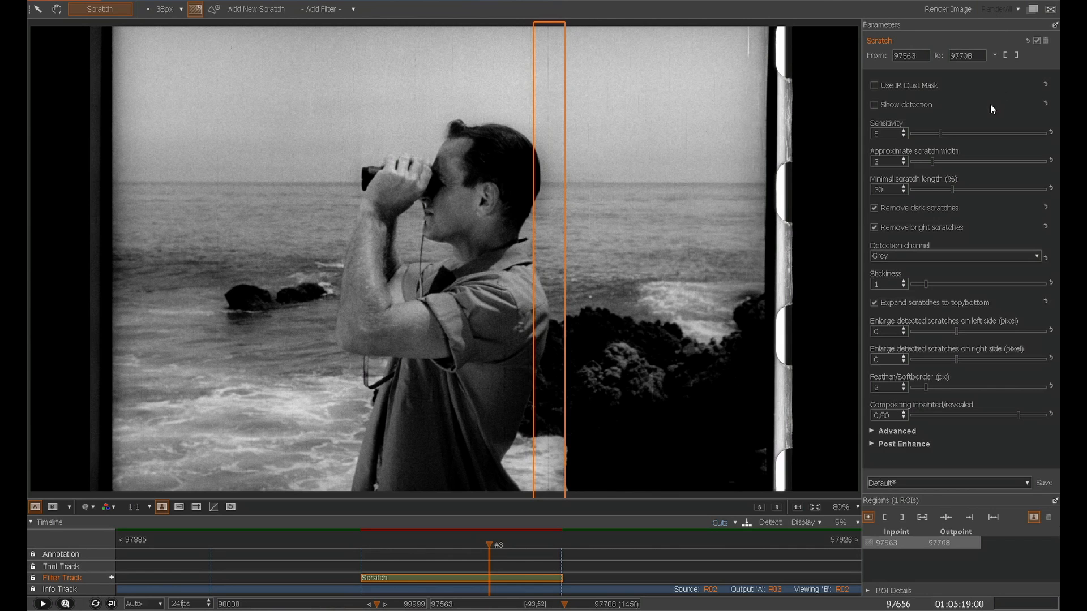
# Compare original and restored footage in A / SideBySide horizontal mode and play the reel.
pyautogui.click(68, 507)
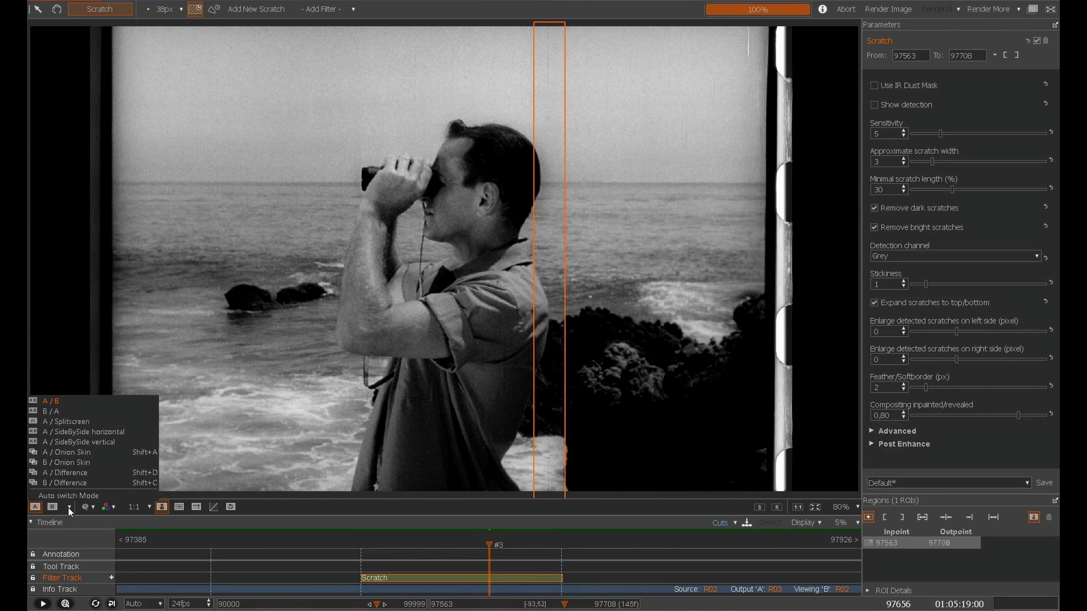
pyautogui.click(85, 432)
pyautogui.scroll(3, 704, 242)
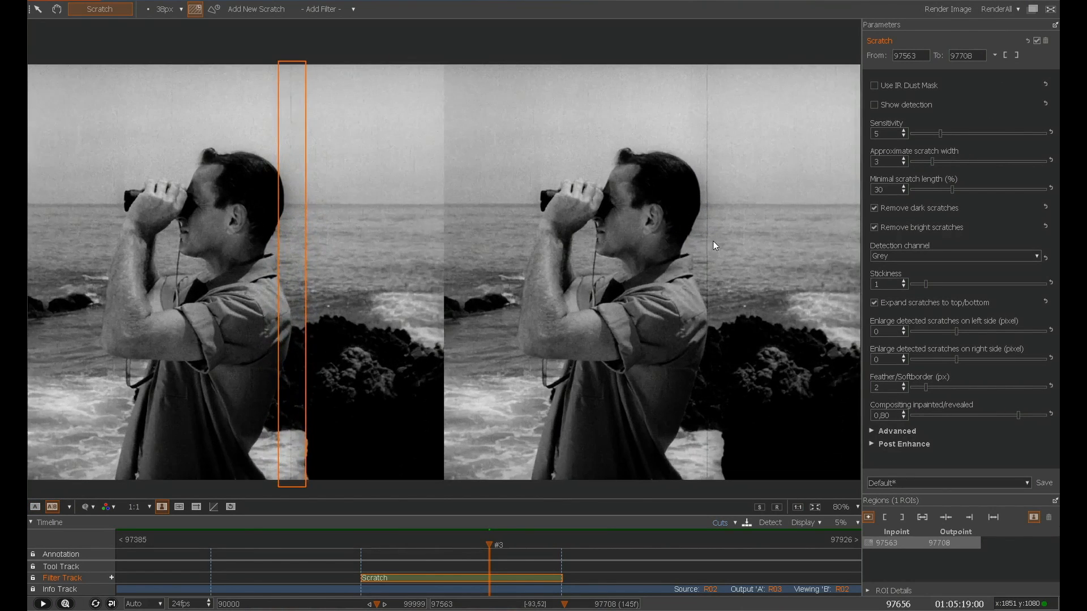
pyautogui.scroll(1, 713, 240)
pyautogui.press('space')
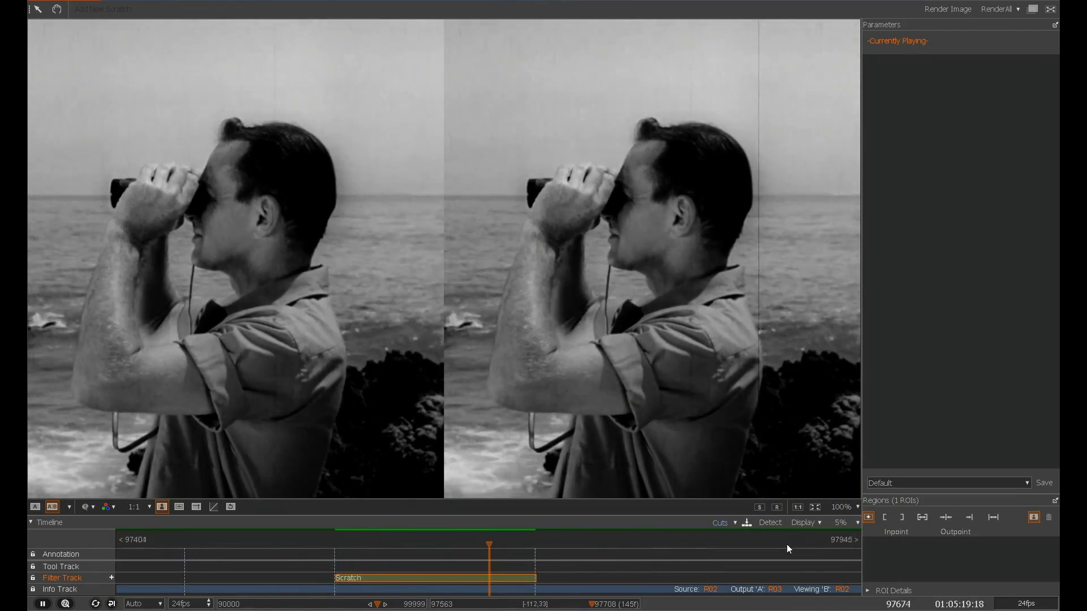
pyautogui.click(129, 540)
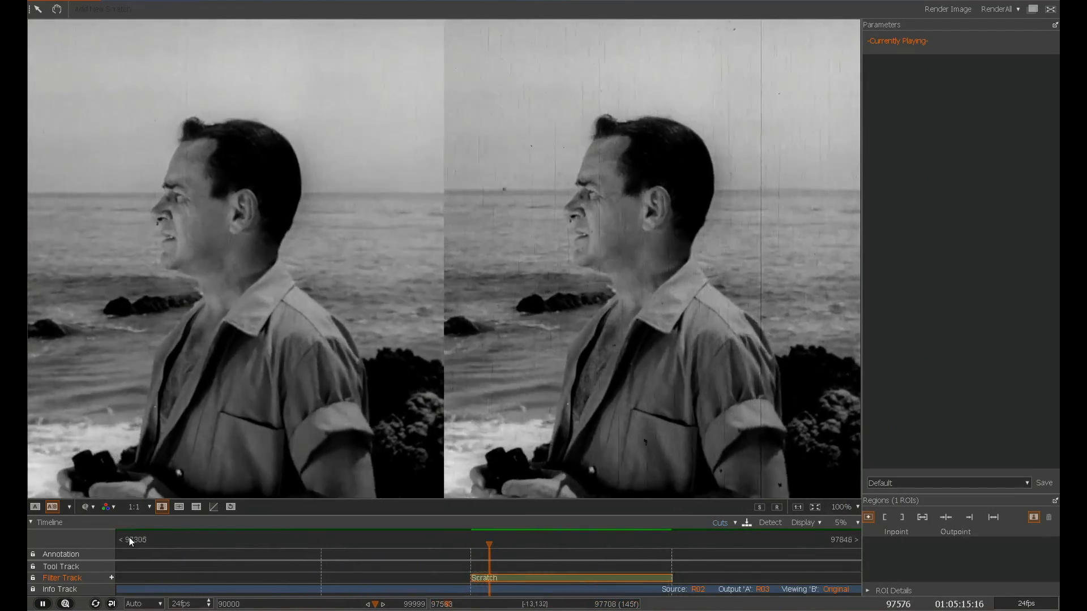